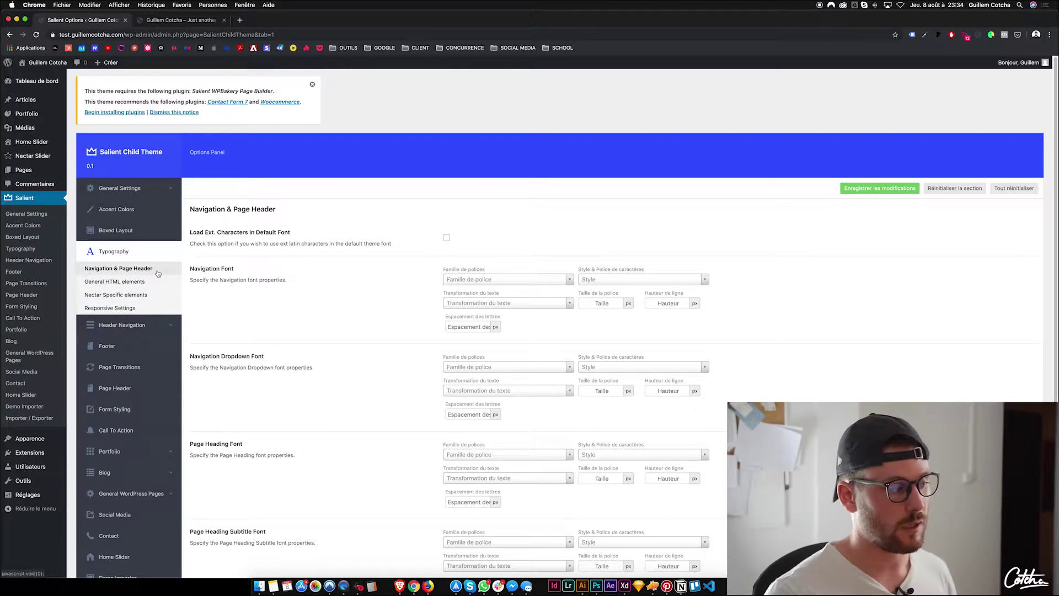
Compare the Navigation & Page Header and General HTML elements typography sections with the site's front page
click(174, 22)
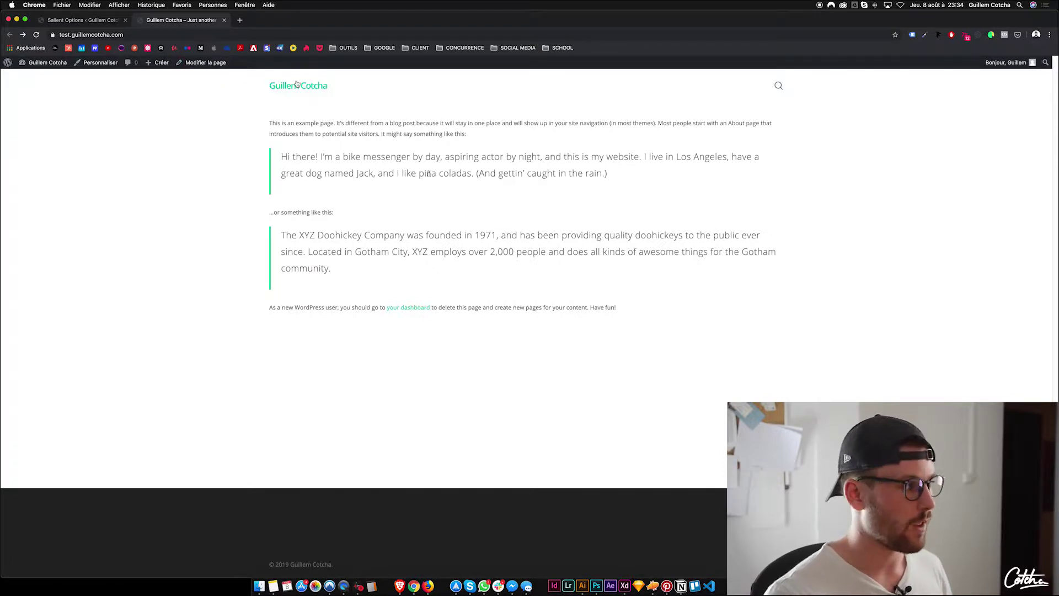
click(90, 21)
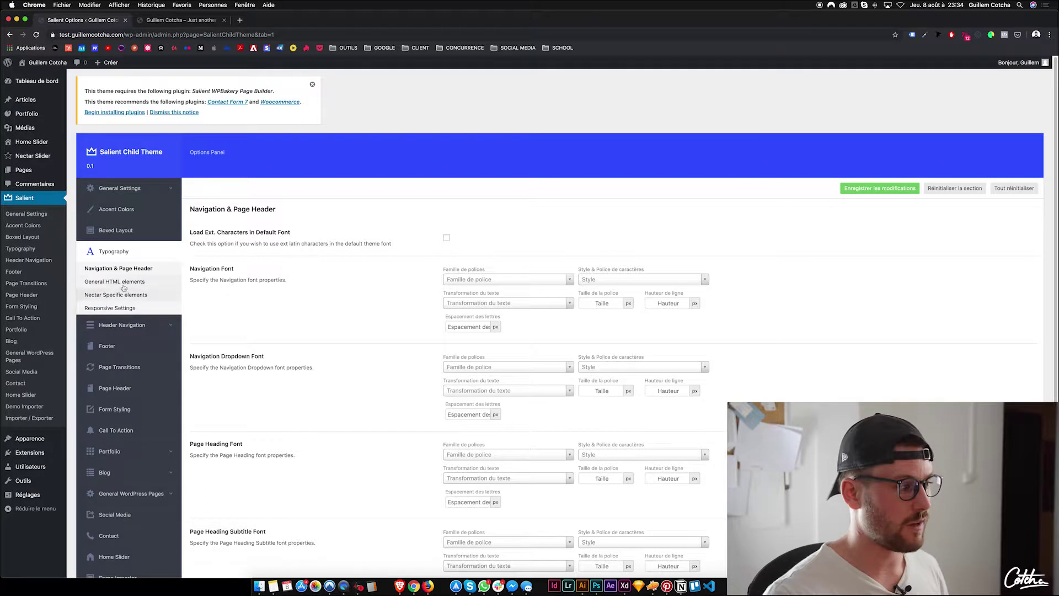
click(101, 282)
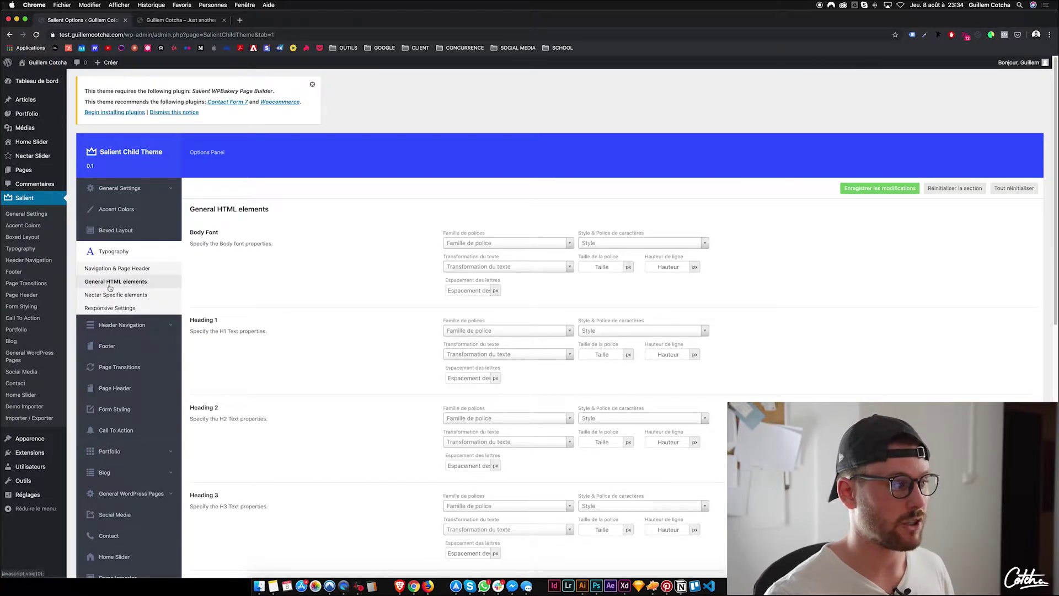
click(175, 19)
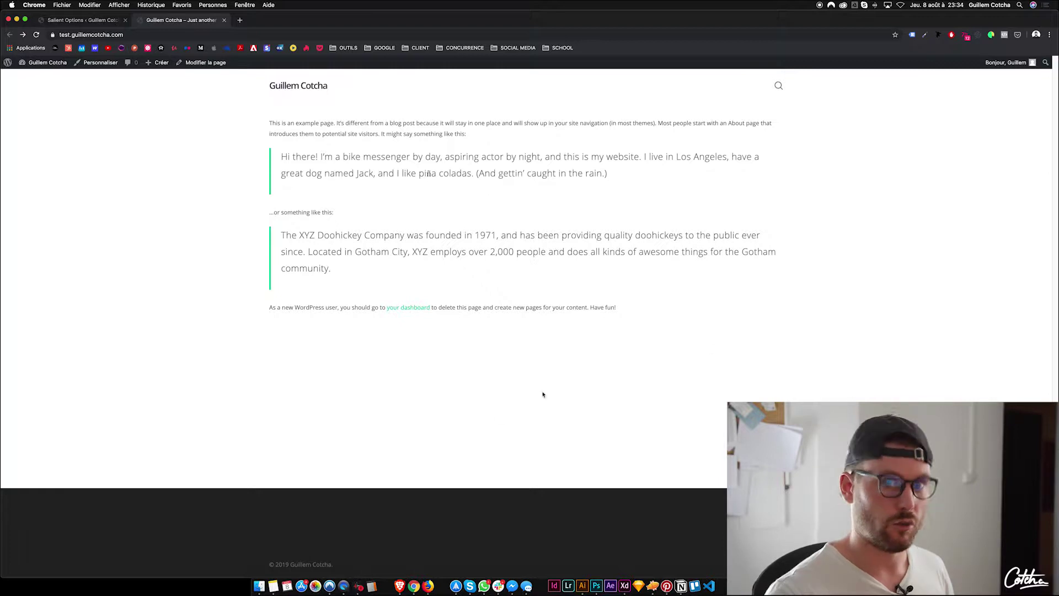
click(85, 20)
Examine the slider, testimonial, footer header and portfolio fonts under Nectar Specific elements, and open Responsive Settings
click(147, 295)
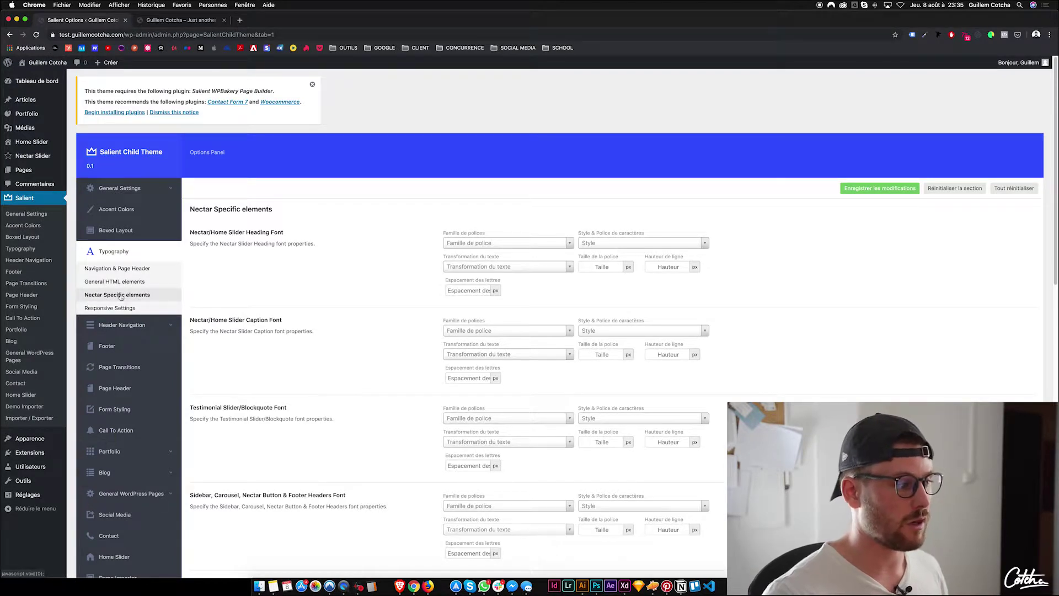
scroll(346, 263, down, 5)
scroll(347, 263, up, 5)
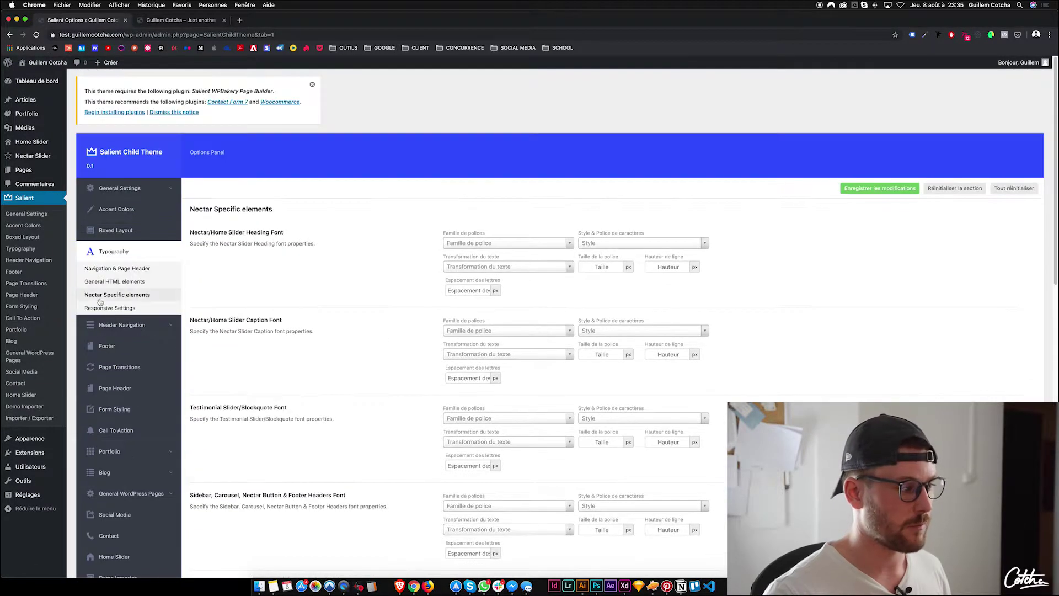
scroll(161, 268, down, 5)
scroll(276, 288, up, 5)
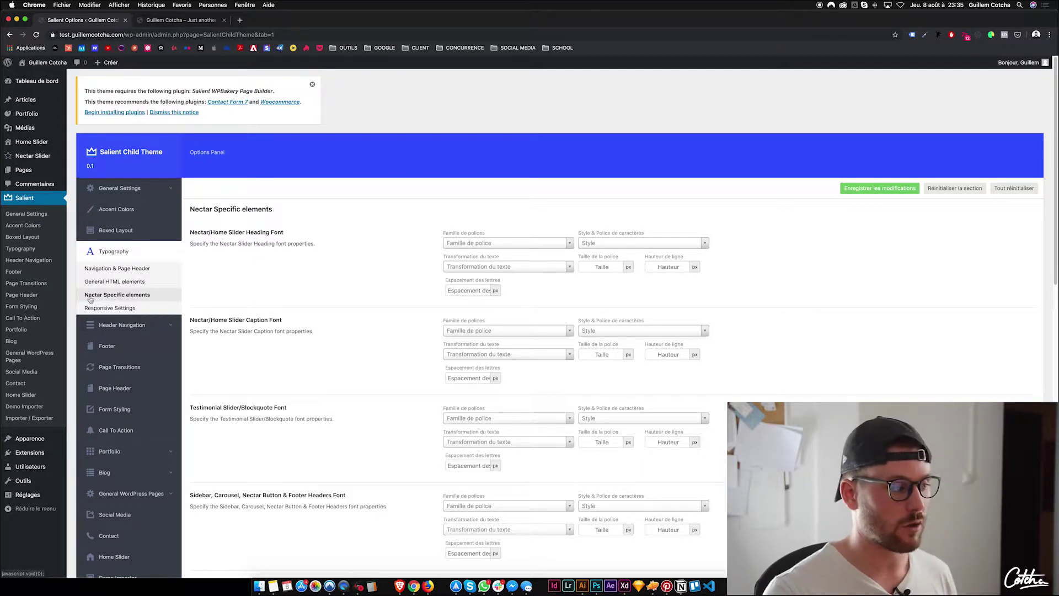
drag(191, 320, 263, 319)
scroll(262, 317, down, 5)
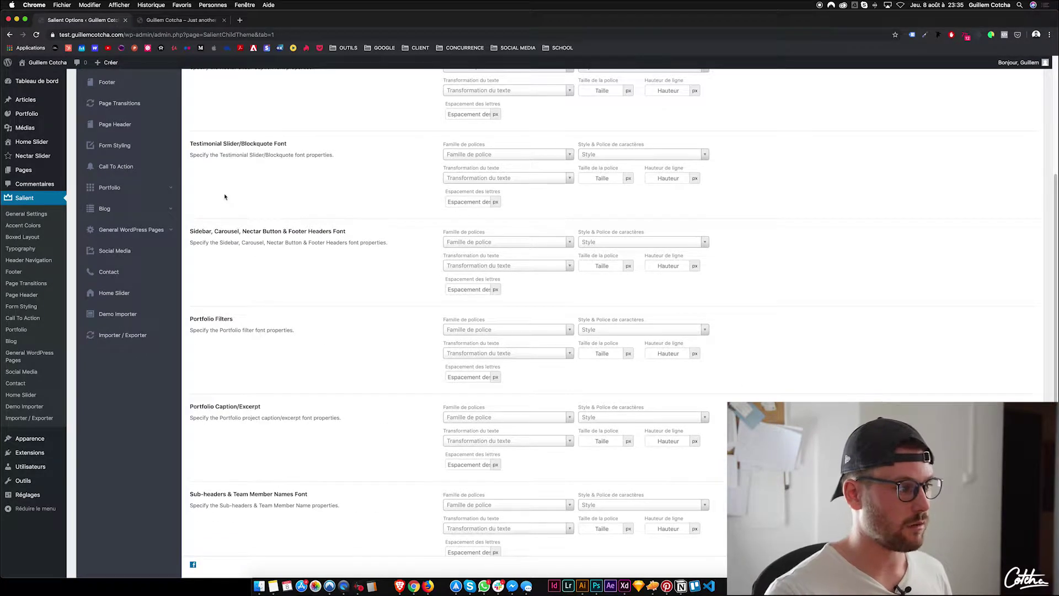
drag(191, 145, 221, 145)
click(221, 146)
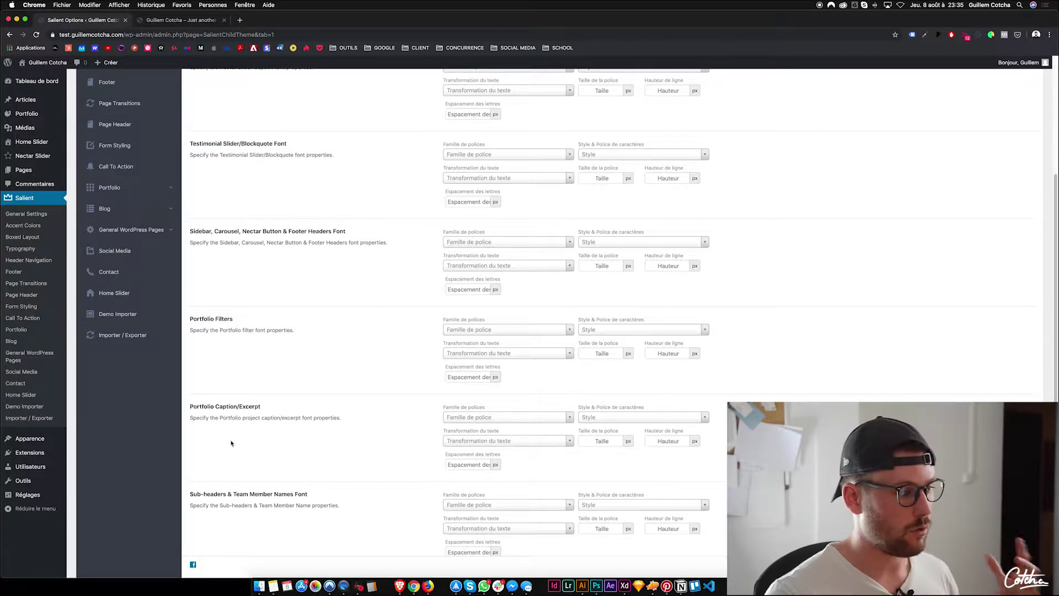
scroll(230, 444, up, 3)
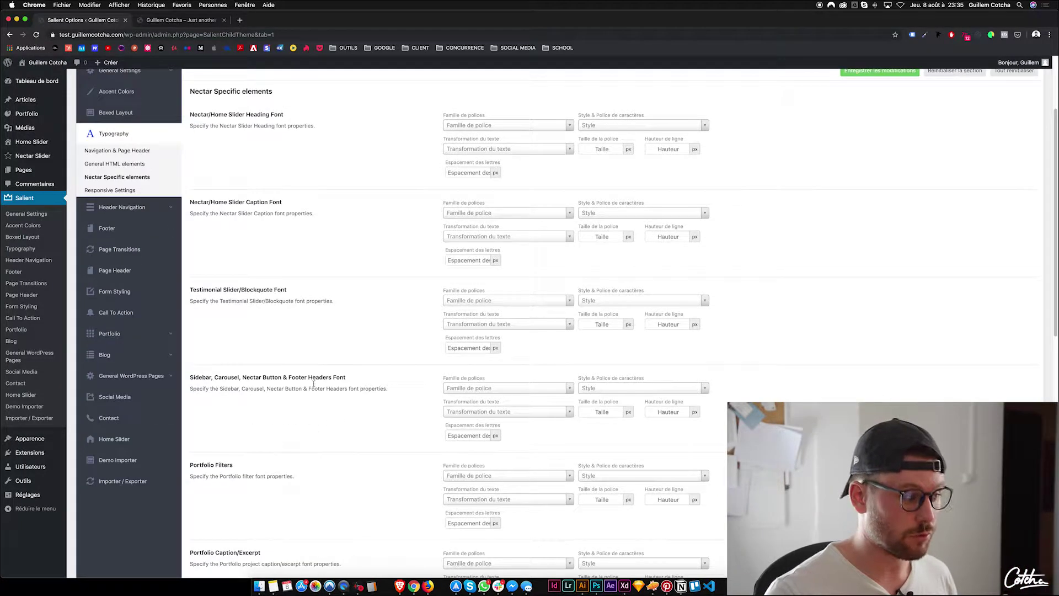
drag(307, 377, 346, 377)
click(274, 380)
click(291, 376)
scroll(315, 444, up, 2)
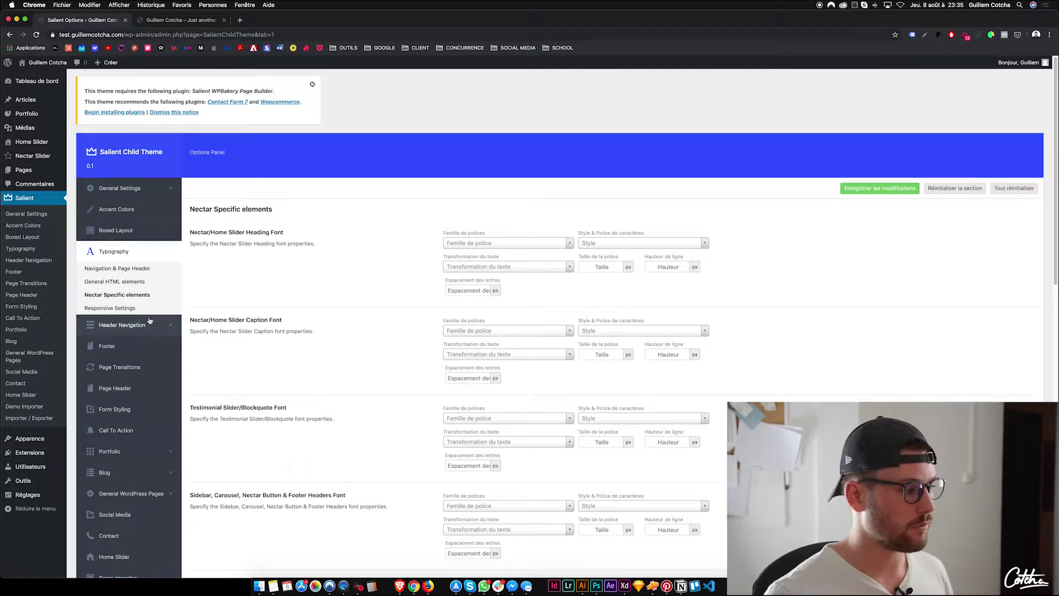
click(110, 308)
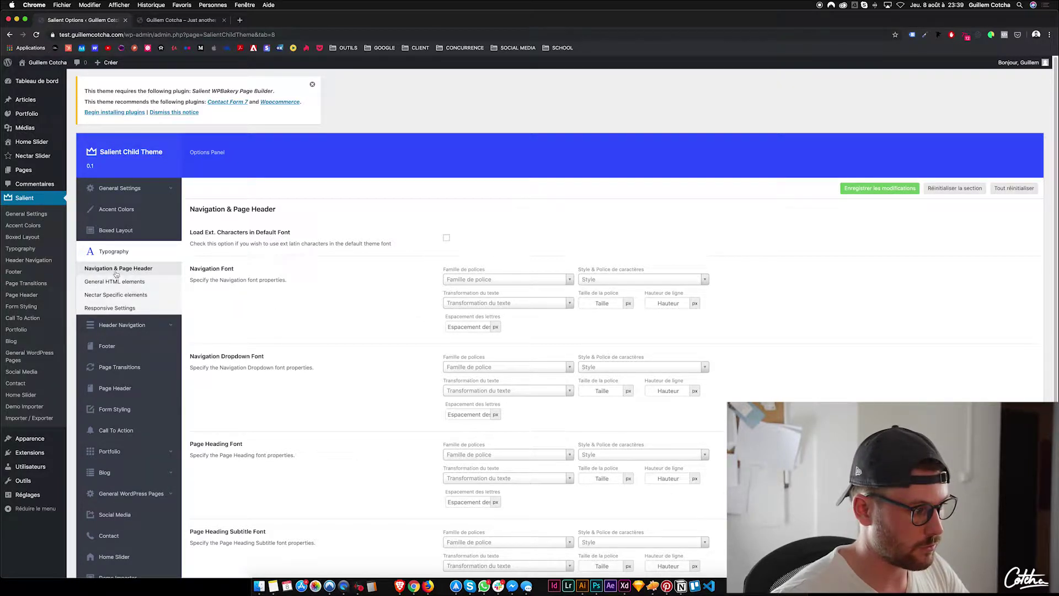
Look through the Navigation & Page Header typography section, focusing on the Navigation Font and Navigation Dropdown Font settings
scroll(413, 292, down, 5)
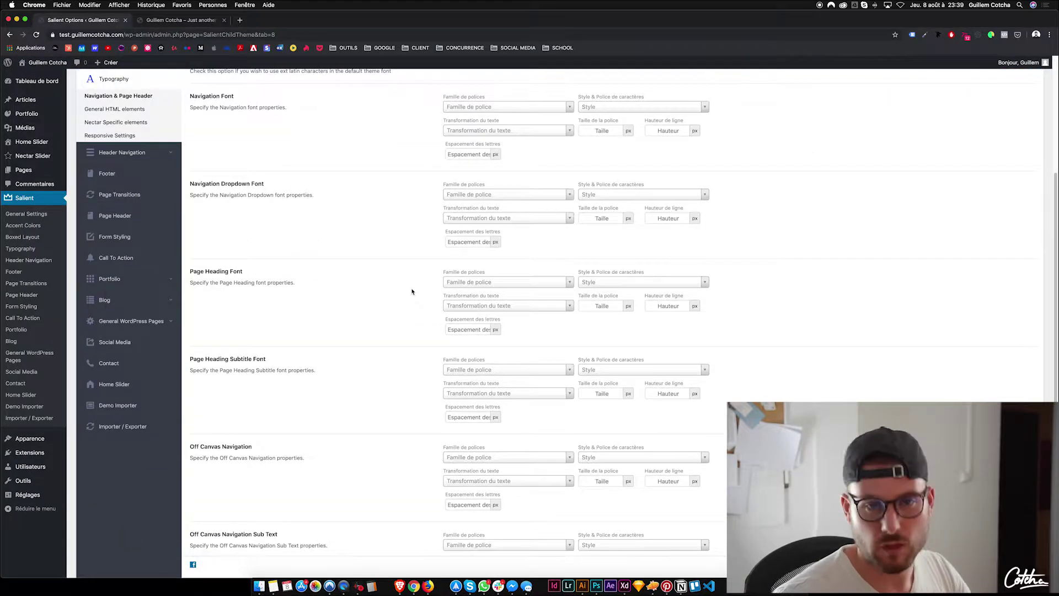
scroll(411, 292, down, 3)
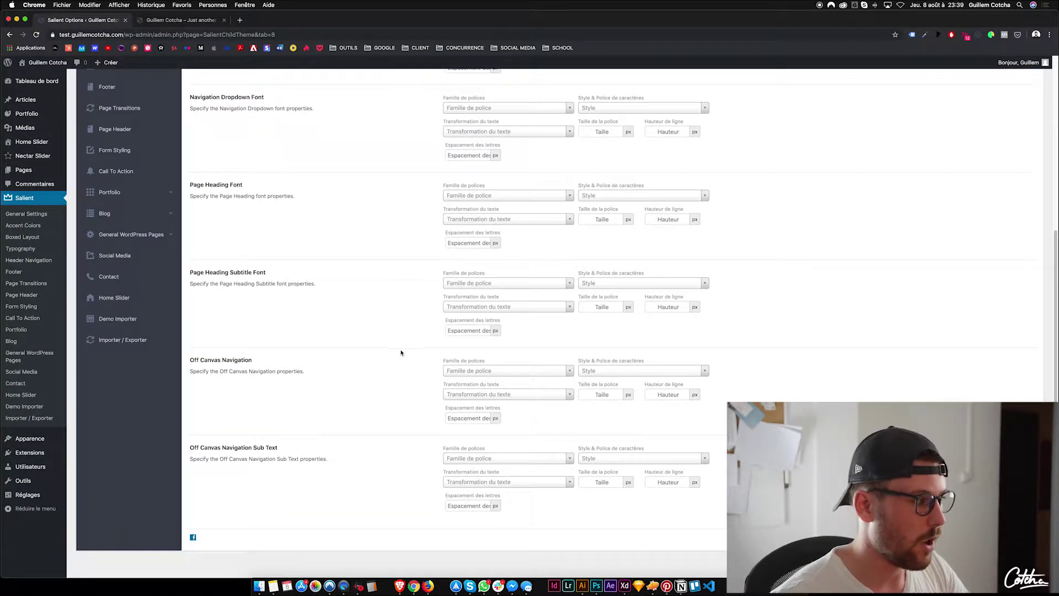
scroll(399, 352, up, 8)
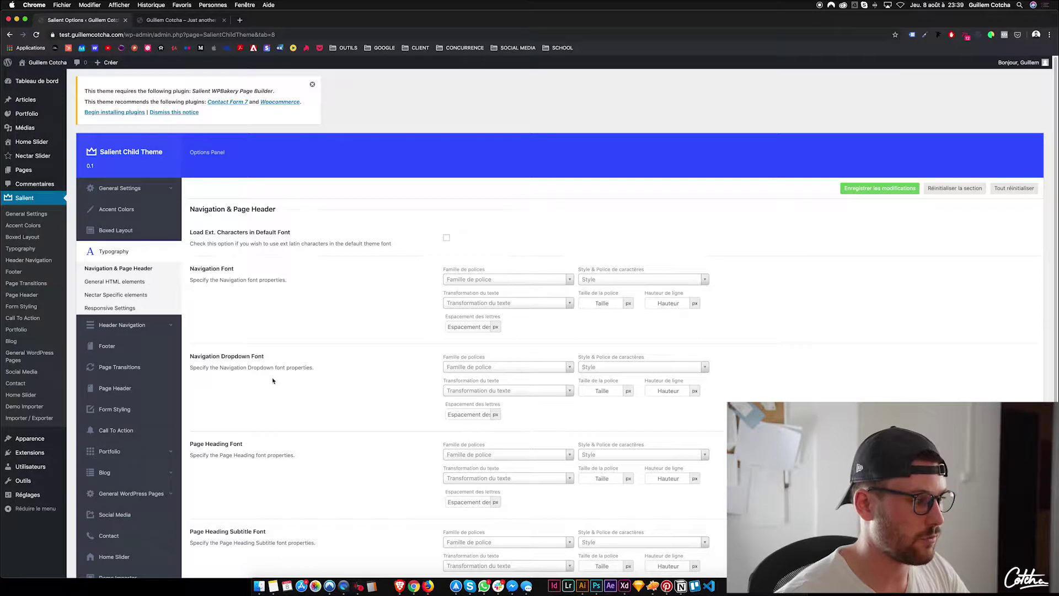
scroll(273, 380, down, 6)
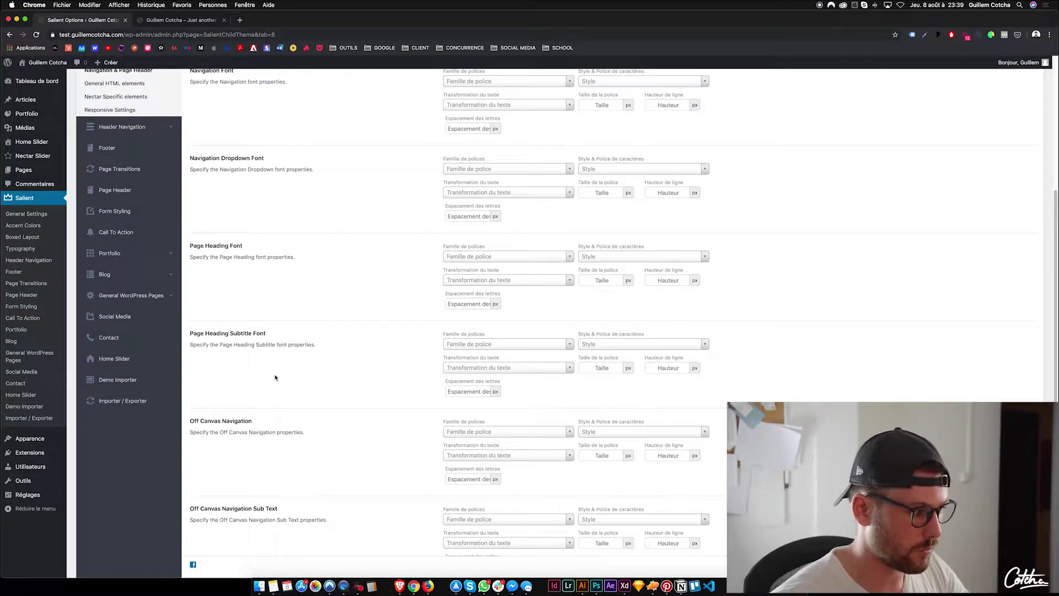
scroll(276, 377, up, 5)
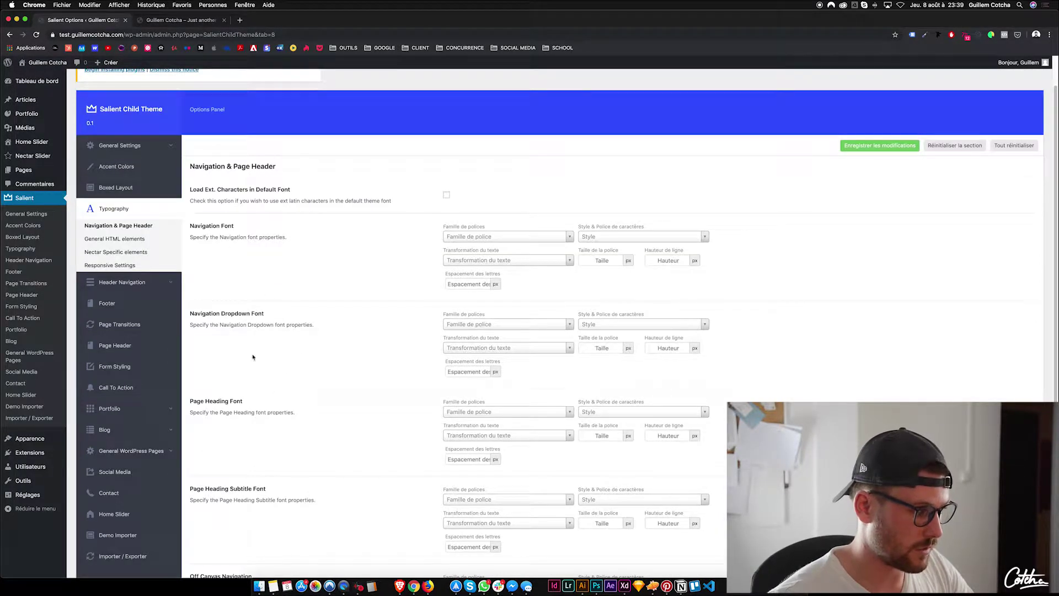
scroll(319, 349, down, 7)
scroll(253, 229, up, 4)
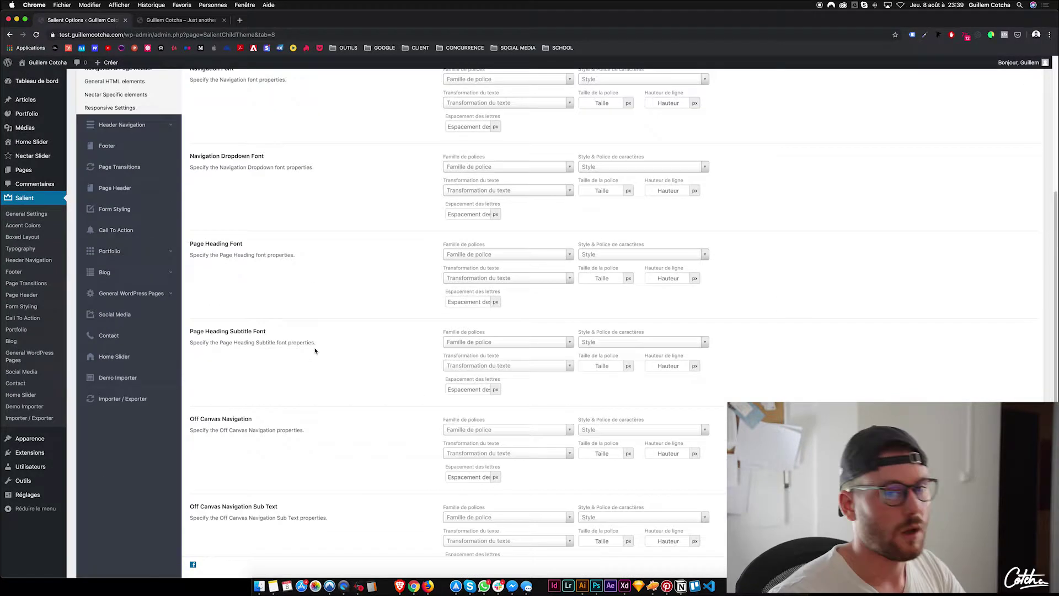
drag(191, 130, 189, 89)
click(224, 216)
drag(195, 216, 266, 220)
click(265, 221)
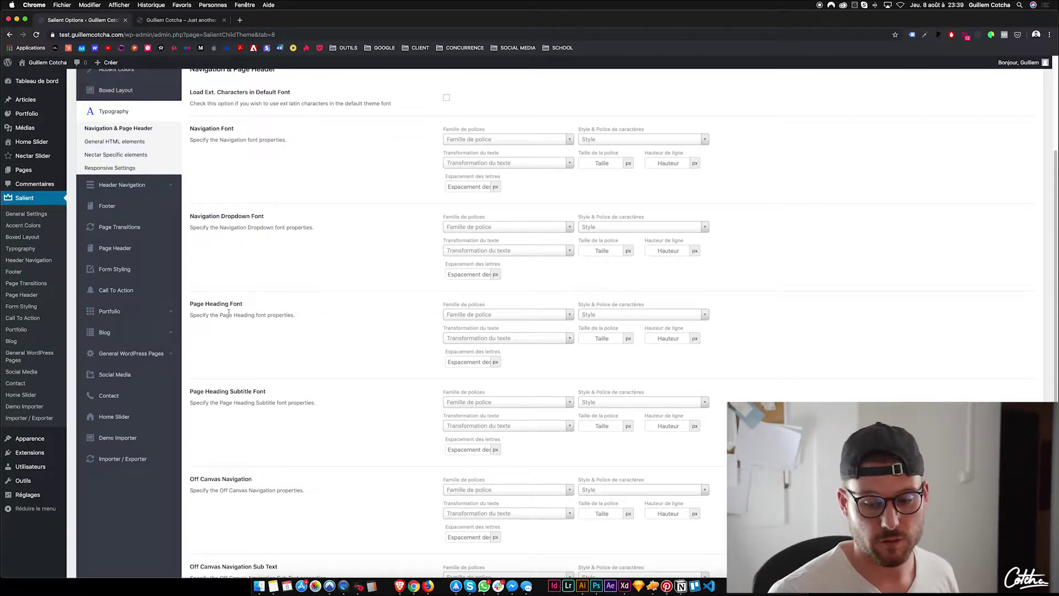
Examine the Page Heading Font, Page Heading Subtitle Font and Off Canvas Navigation settings
scroll(229, 312, up, 5)
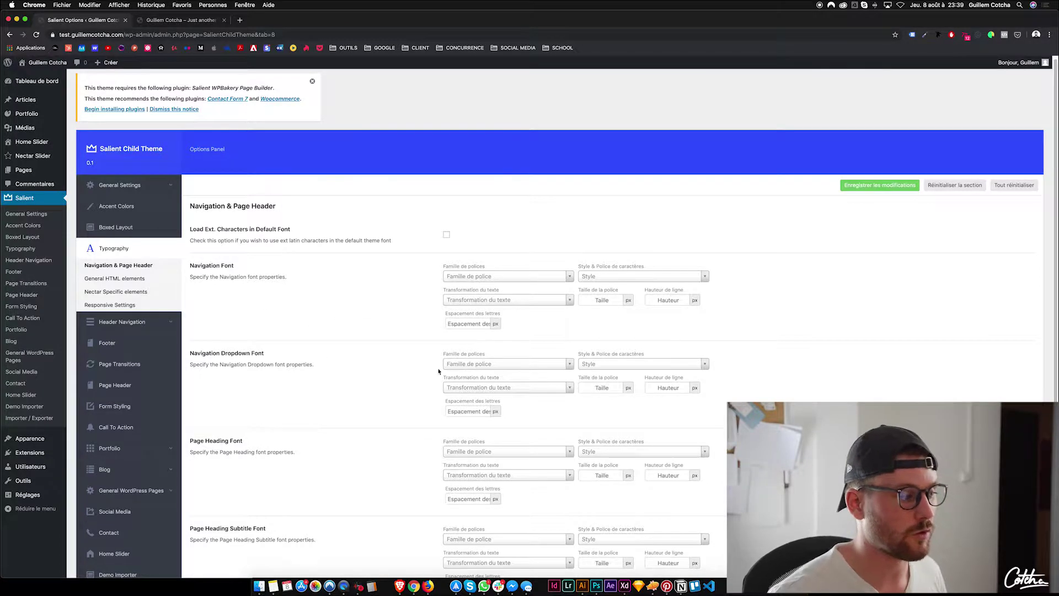
scroll(382, 368, down, 4)
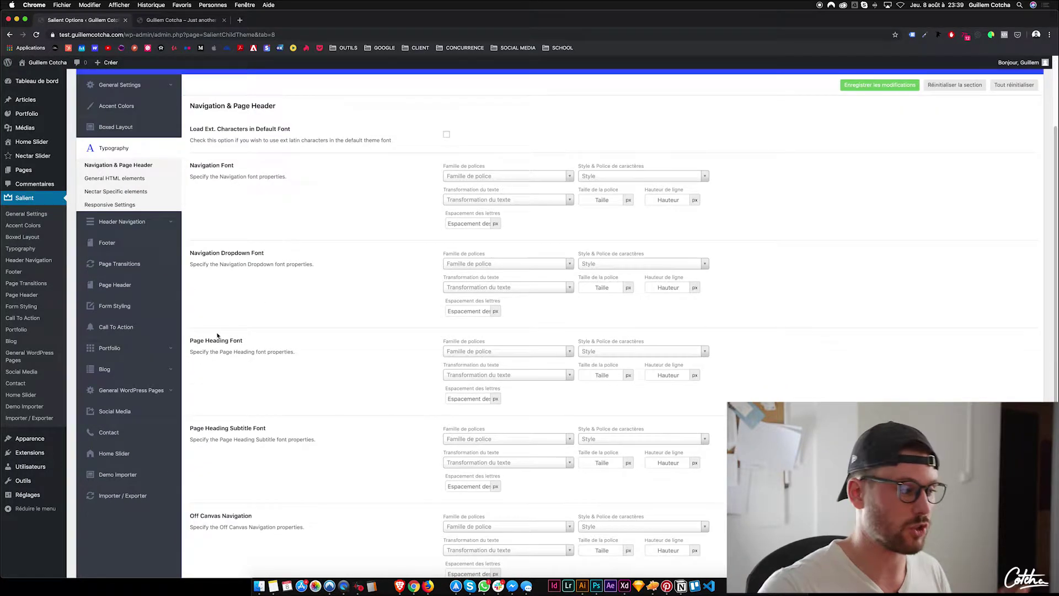
drag(190, 340, 252, 341)
click(254, 343)
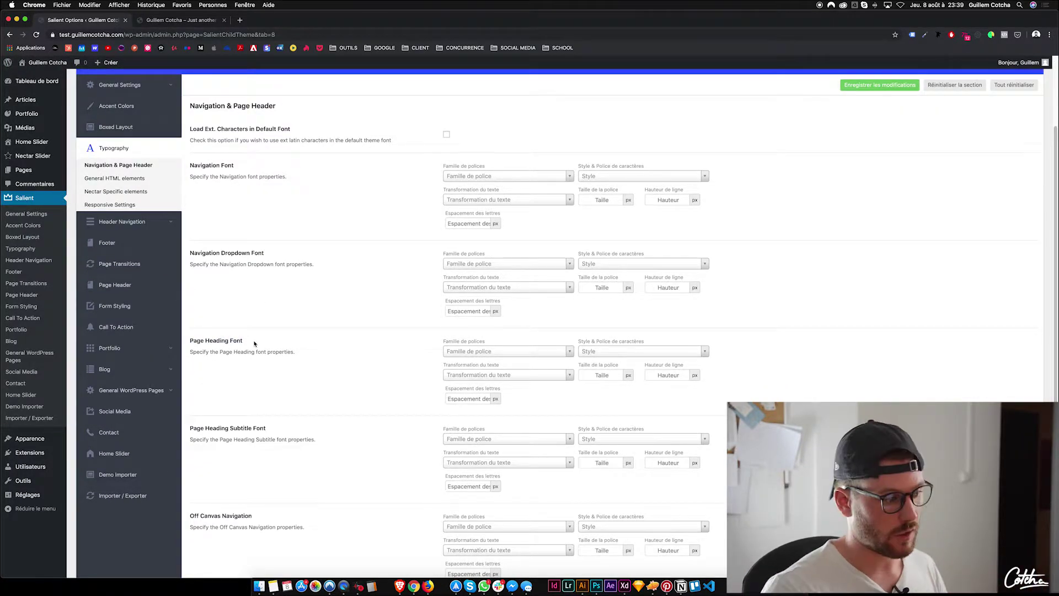
scroll(253, 342, down, 1)
double_click(215, 415)
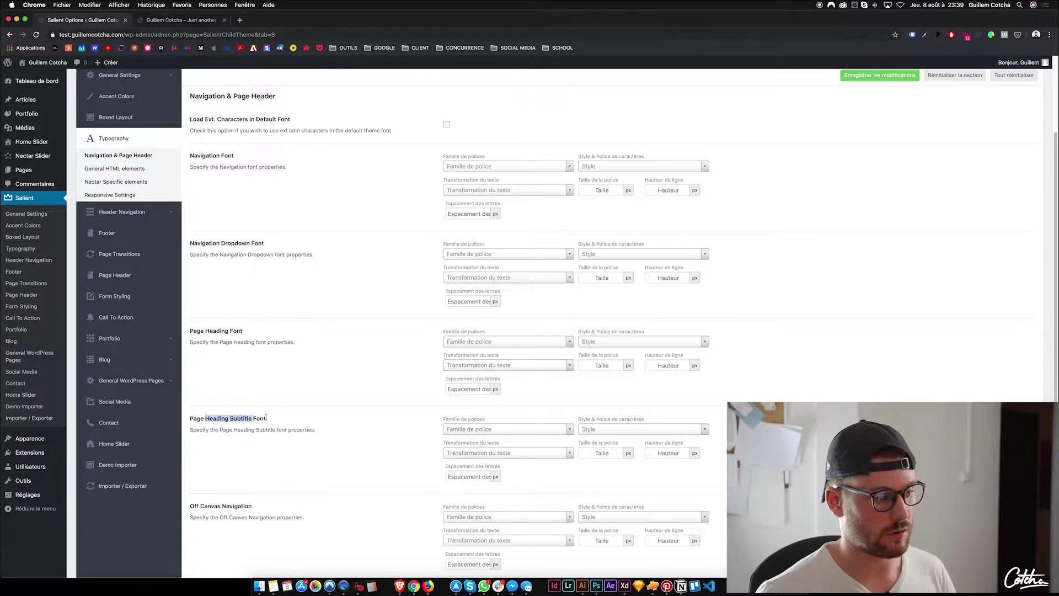
click(246, 432)
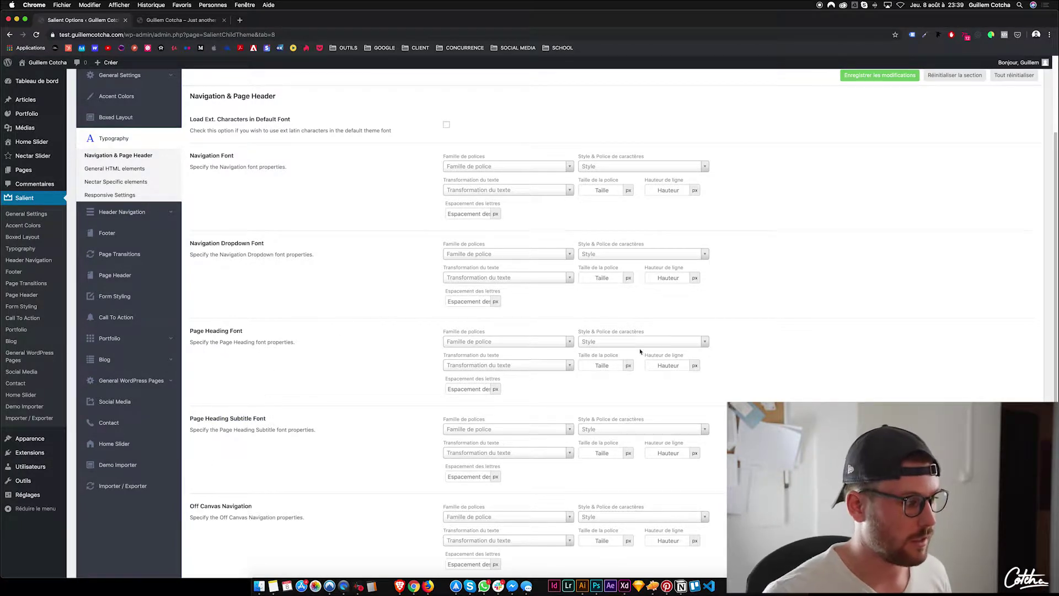
scroll(362, 439, down, 5)
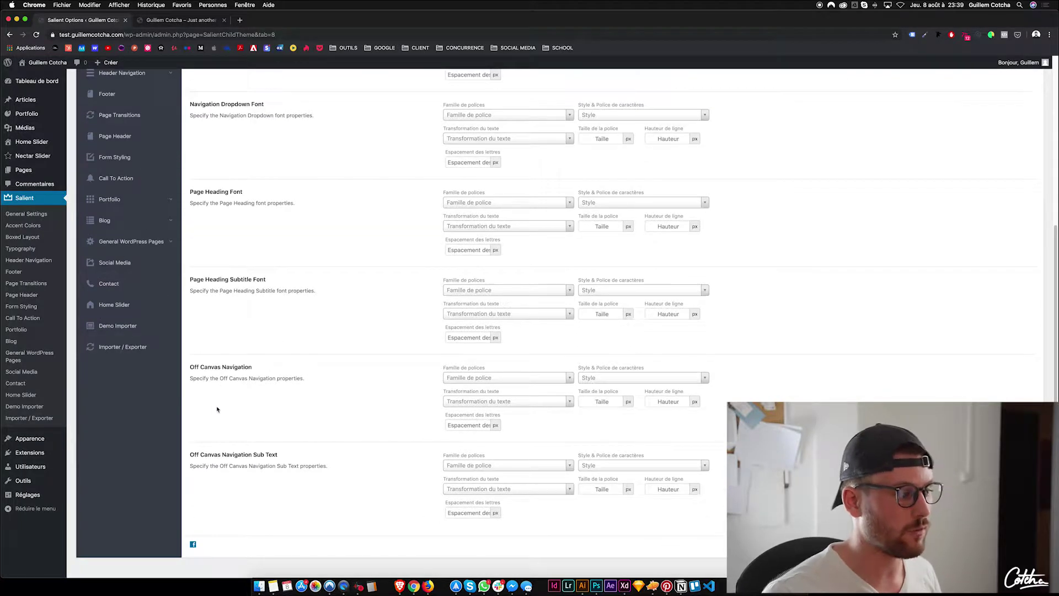
drag(193, 366, 238, 381)
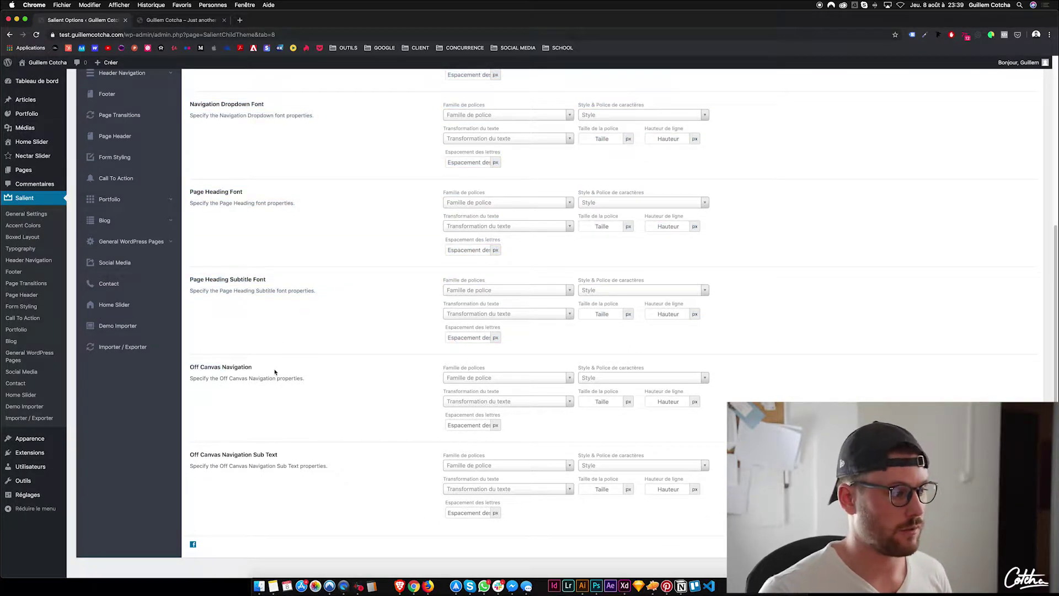
Compare the Body Font setting under General HTML elements with the first paragraph of the site's front page
scroll(275, 371, up, 9)
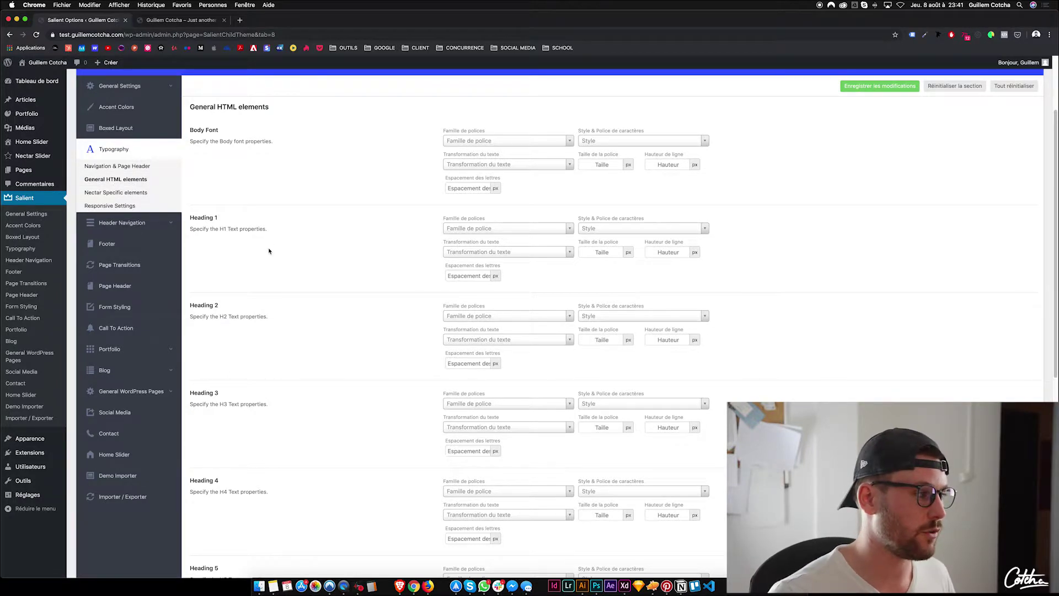
triple_click(198, 130)
click(236, 132)
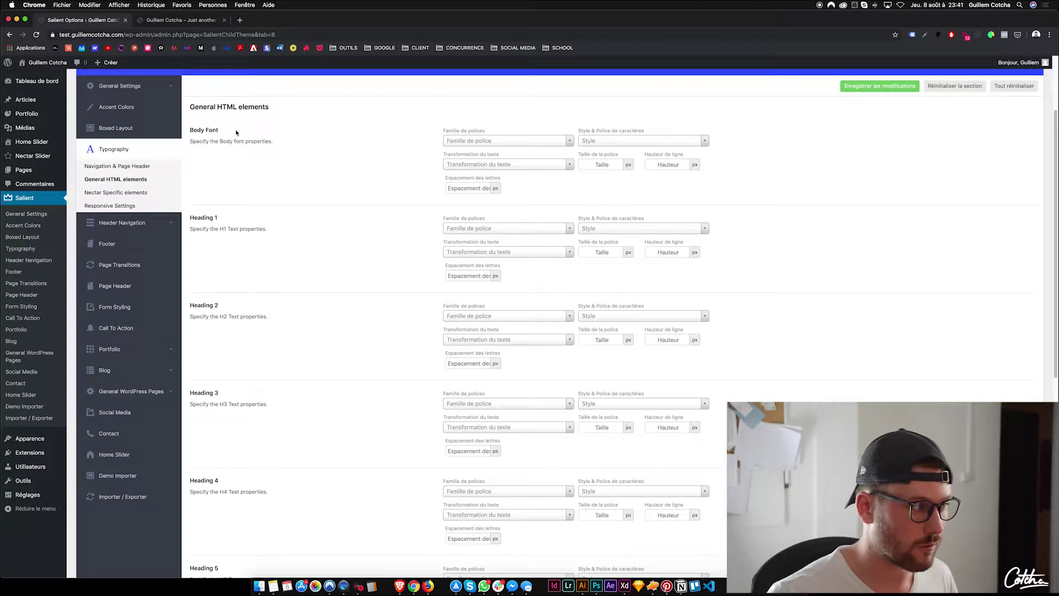
click(154, 22)
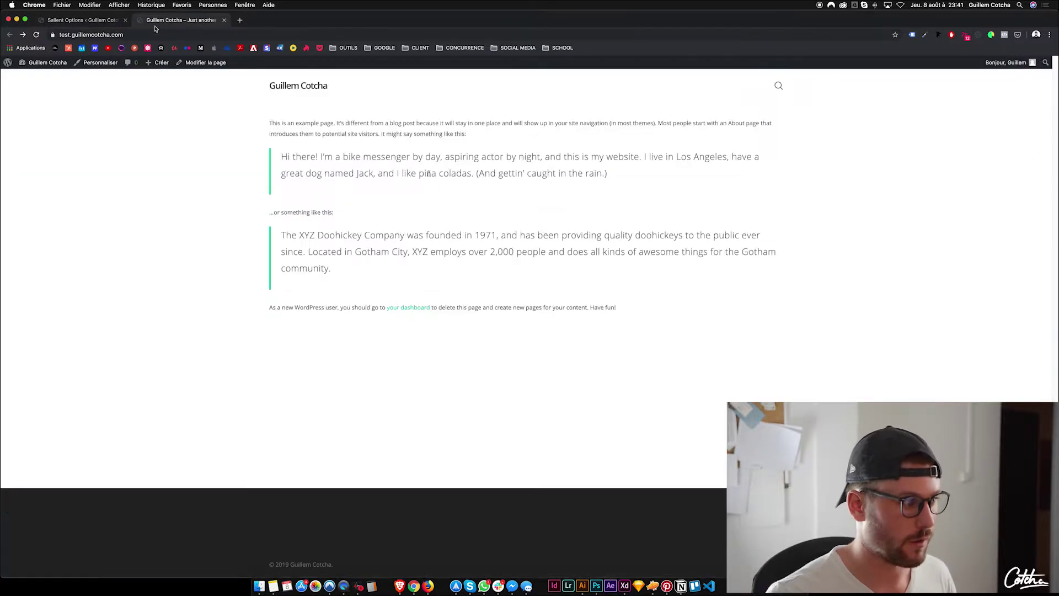
drag(268, 125, 466, 135)
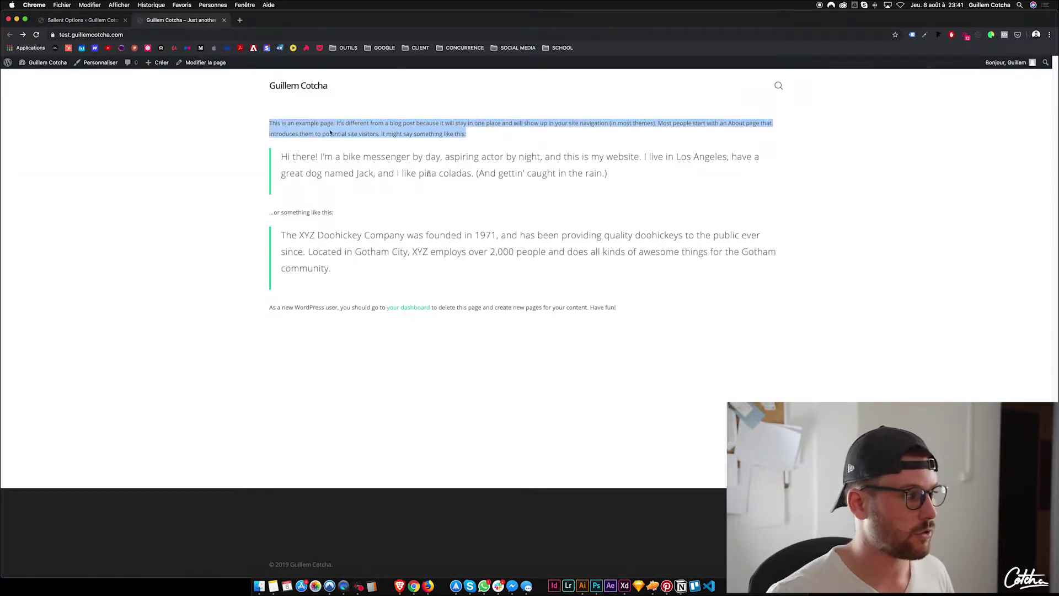
click(74, 22)
Review the font settings from Heading 1 to Heading 6, Italic and Form Labels, and open Nectar Specific elements
triple_click(285, 223)
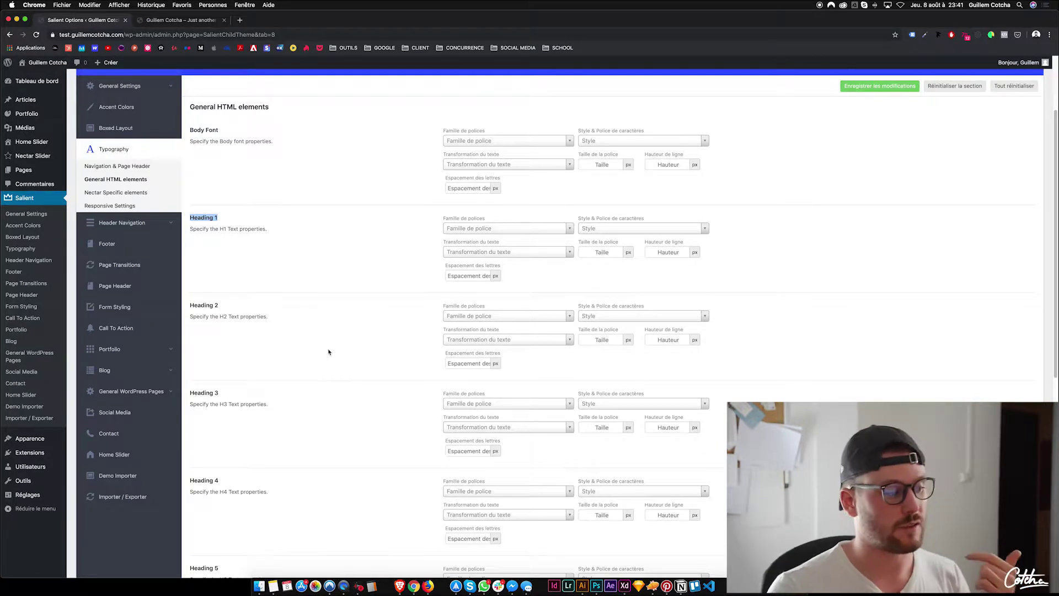
scroll(325, 342, down, 3)
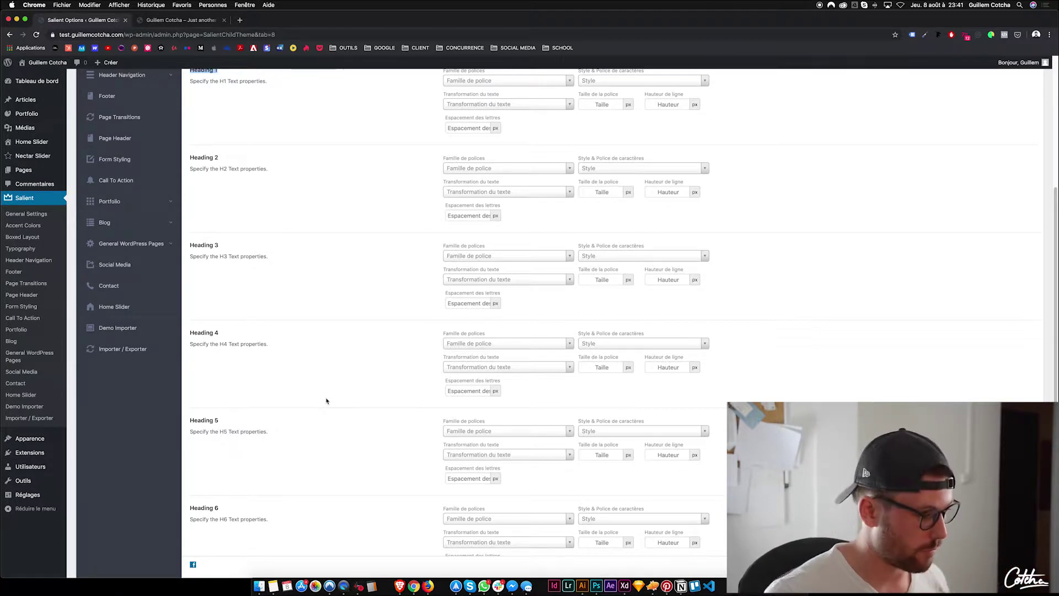
scroll(326, 401, down, 2)
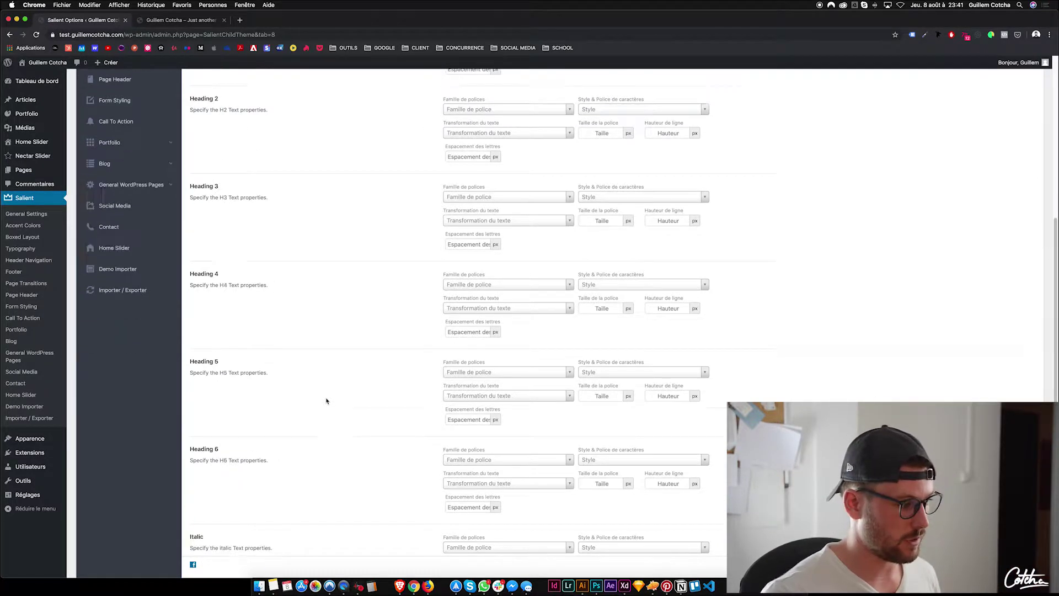
scroll(326, 401, down, 2)
scroll(326, 401, down, 2)
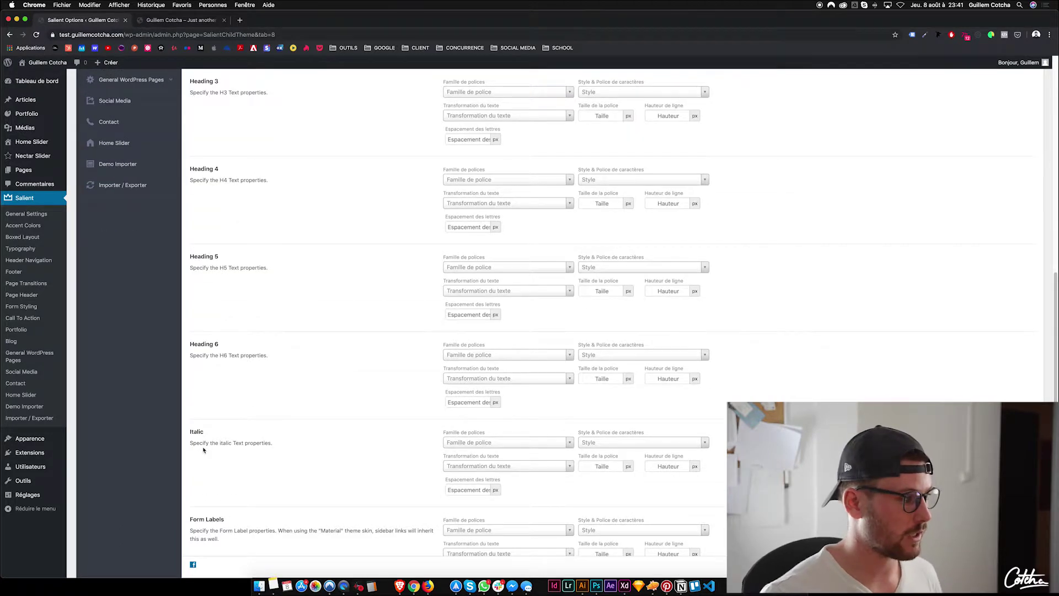
scroll(232, 444, up, 8)
click(159, 256)
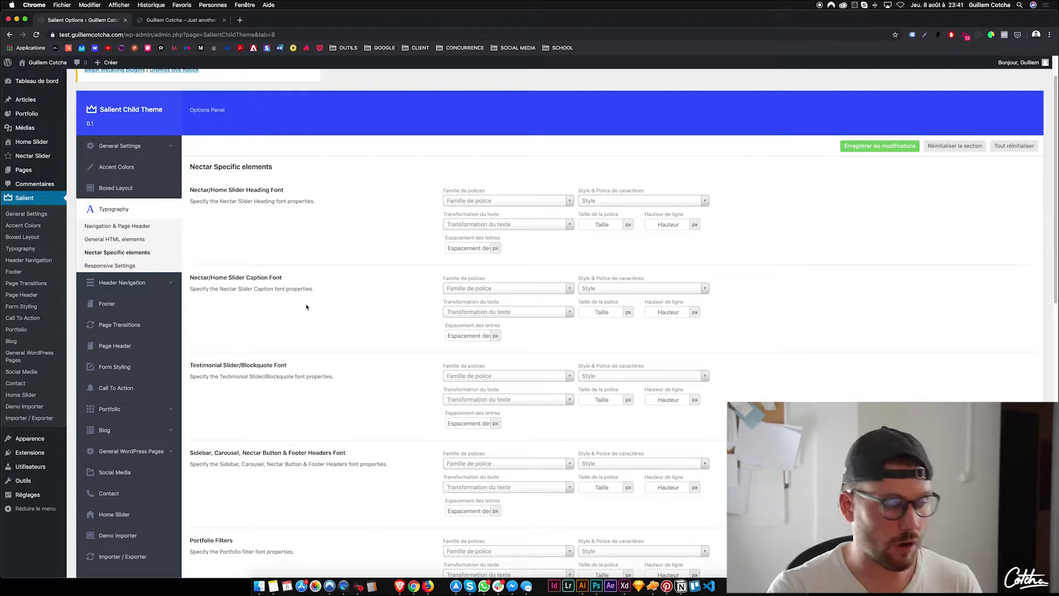
Look through the Nectar Specific elements font settings, and inspect the first paragraph on the site's front page
scroll(347, 314, down, 3)
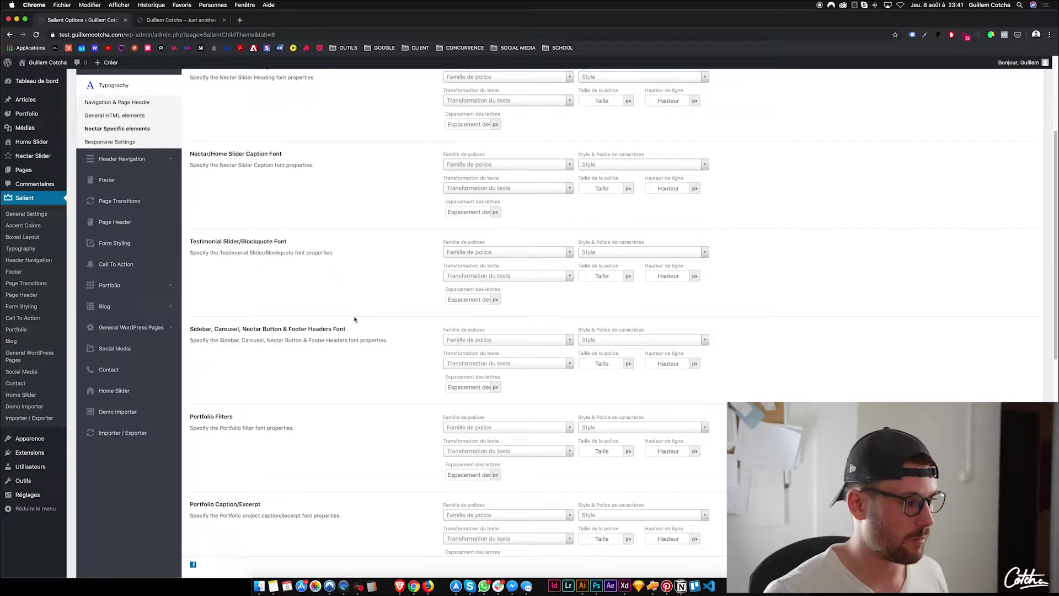
scroll(335, 325, up, 4)
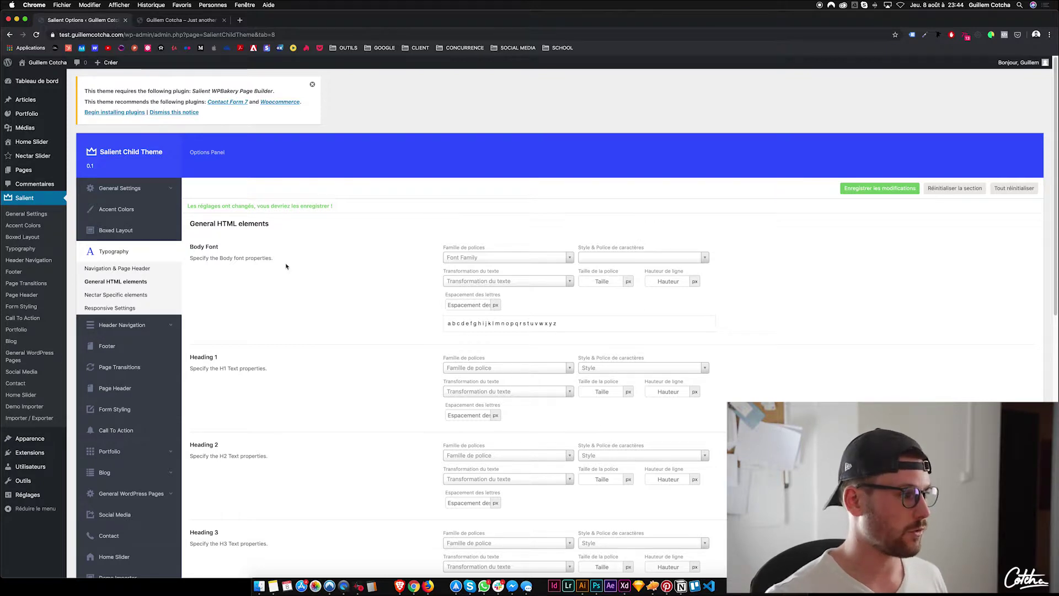
click(182, 23)
click(248, 138)
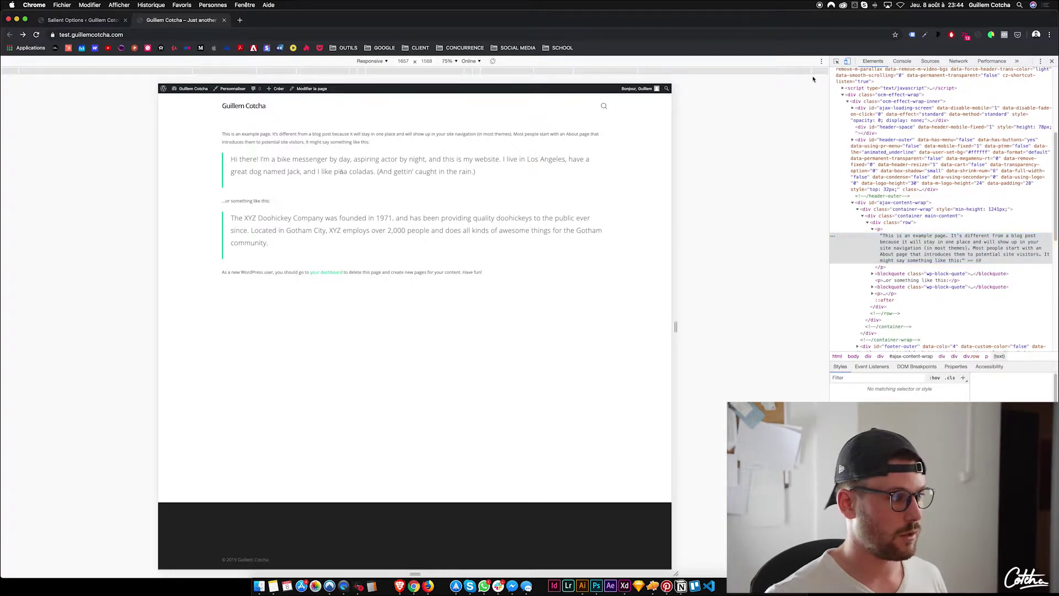
click(836, 61)
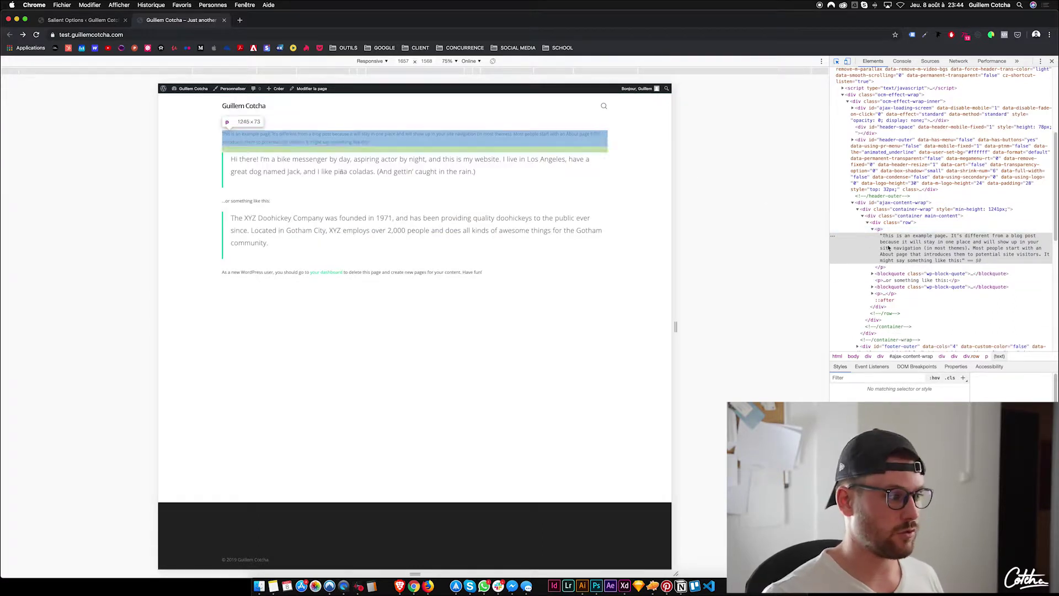
click(82, 19)
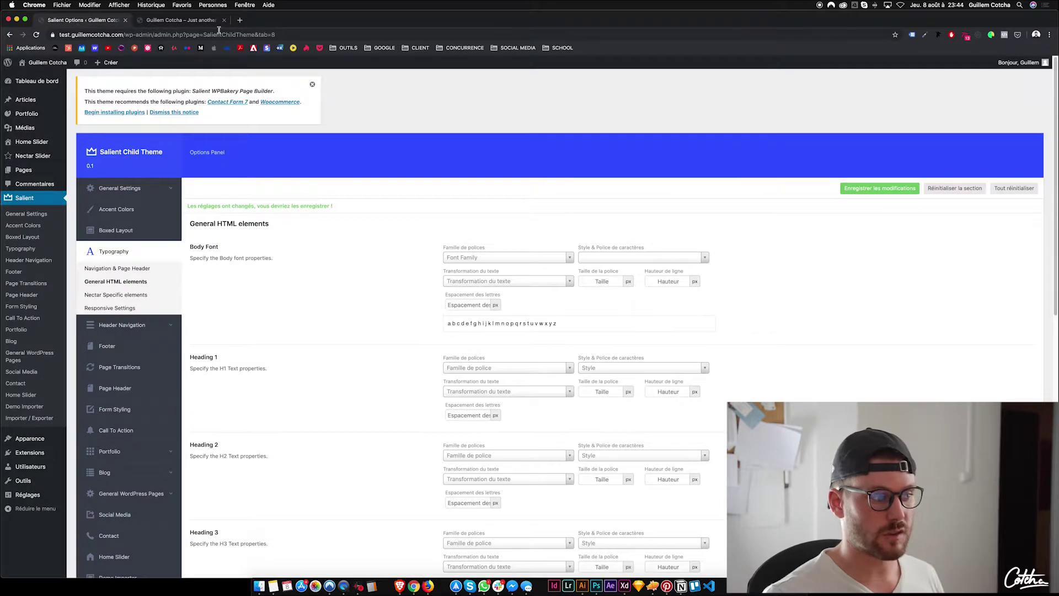
Set the Body Font family to the Google web font Poppins with the Latin Extended font subset
click(473, 258)
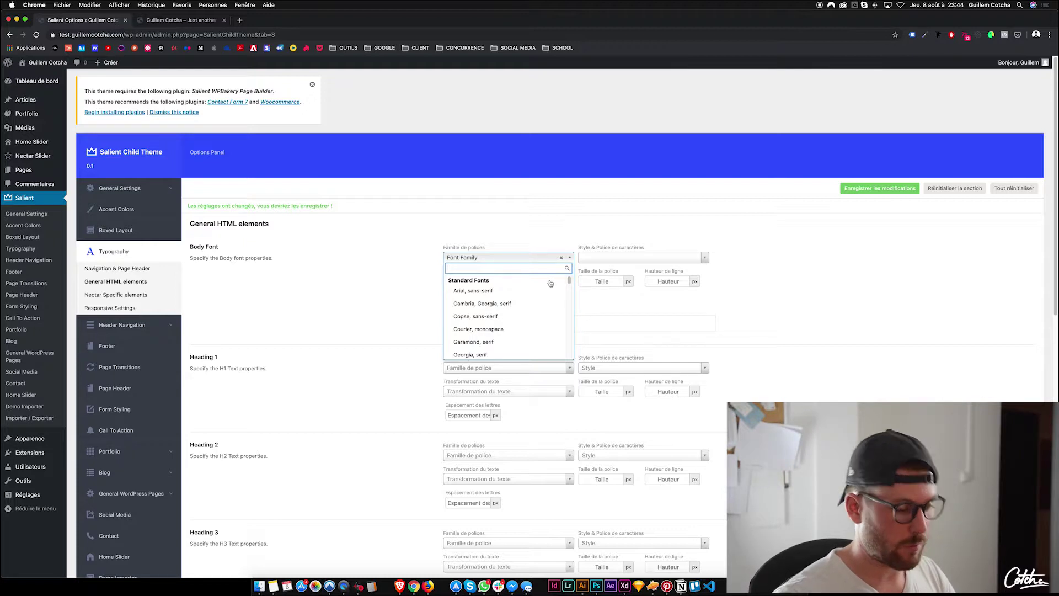
text(poppins)
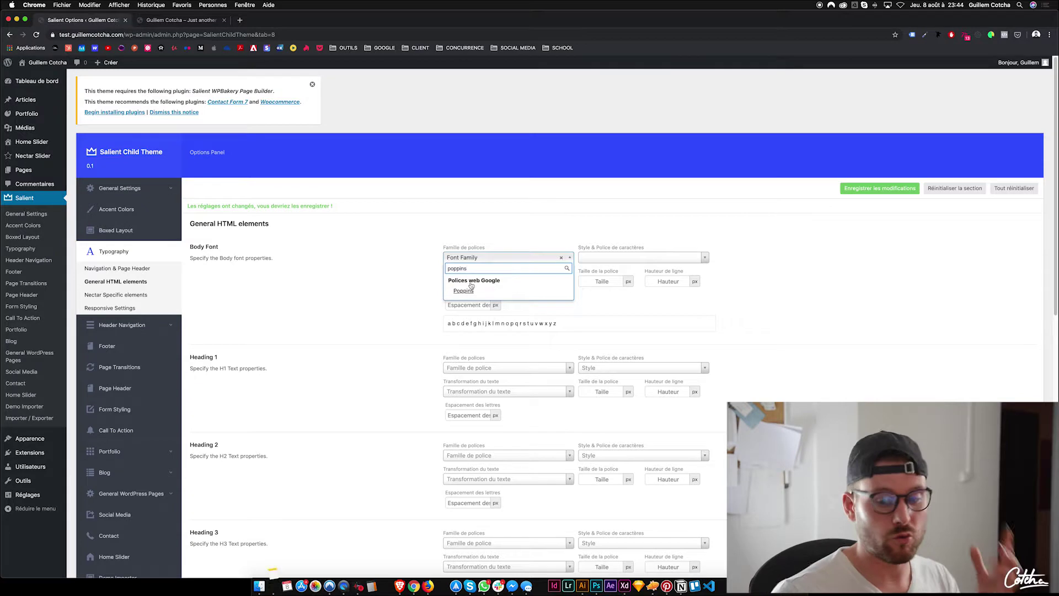
click(498, 295)
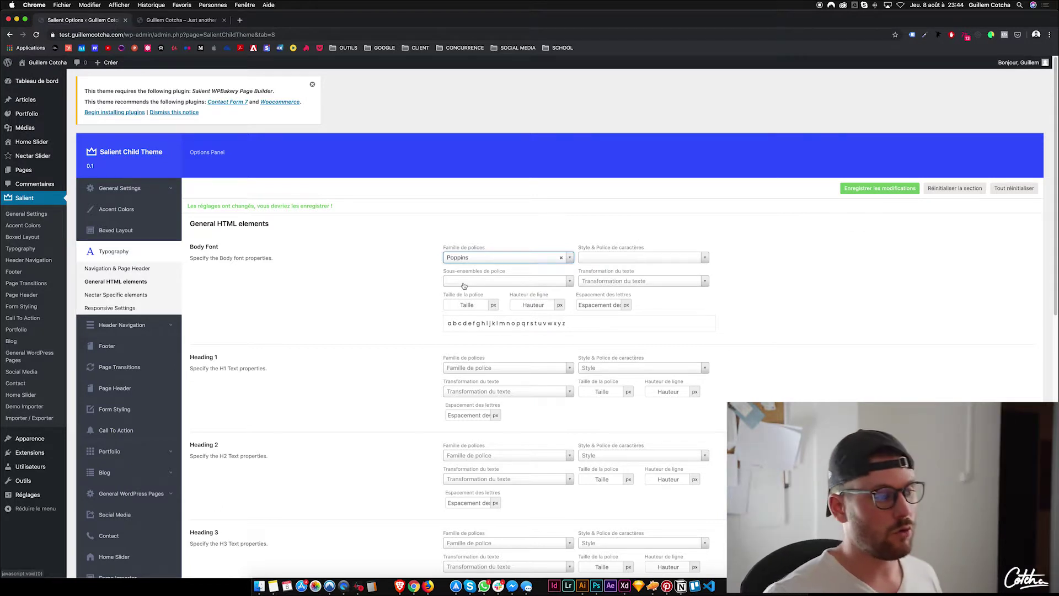
click(464, 281)
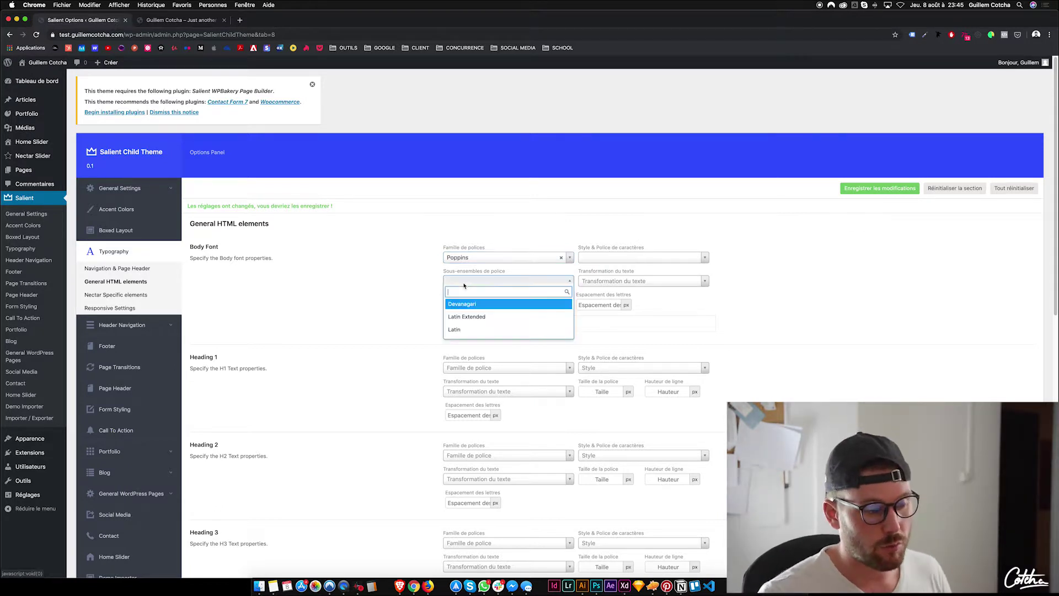
click(462, 320)
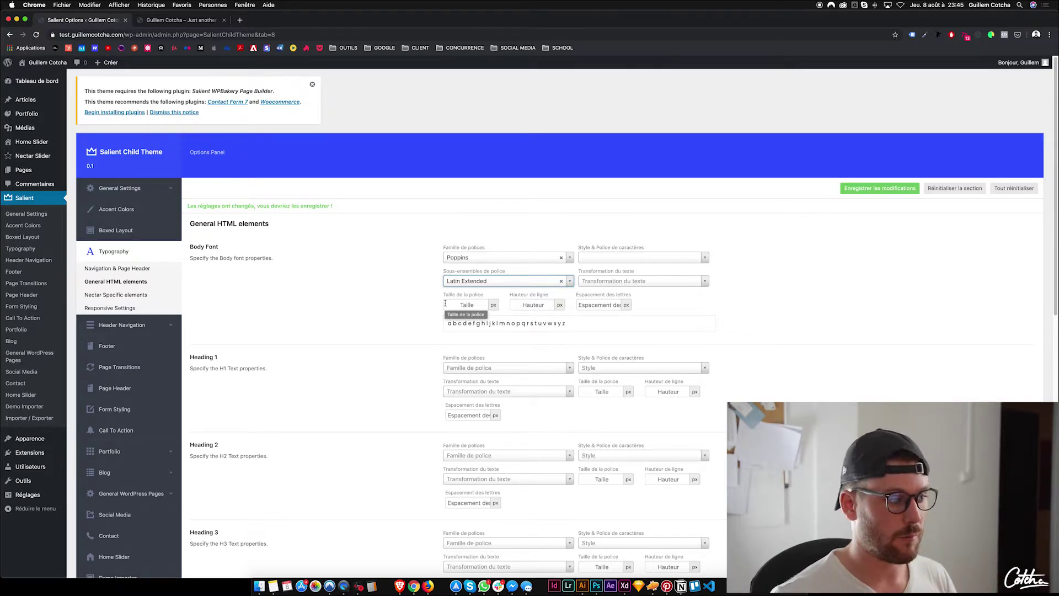
Look through the available Poppins weights and set the Body Font style to Bold 700 Italic
click(594, 260)
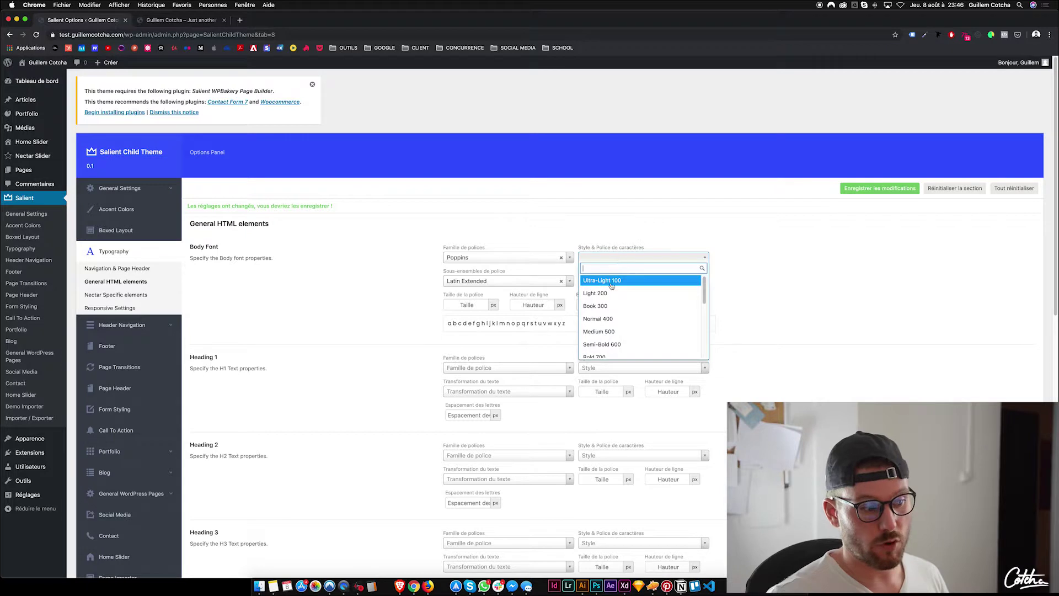
mouse_move(704, 287)
mouse_down()
mouse_move(704, 342)
mouse_move(704, 288)
mouse_up()
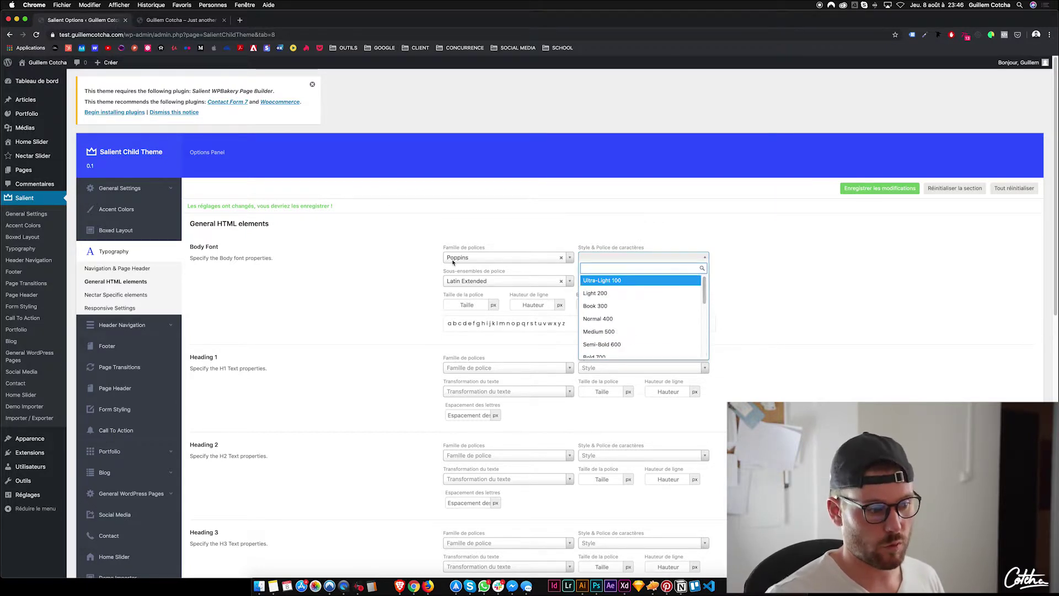
drag(706, 290, 710, 345)
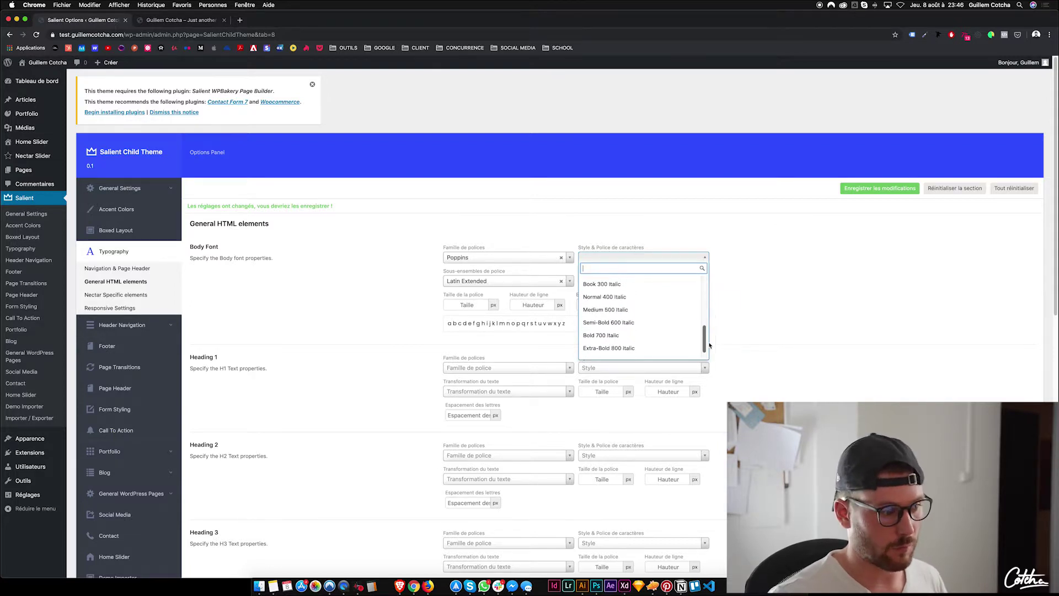
click(642, 335)
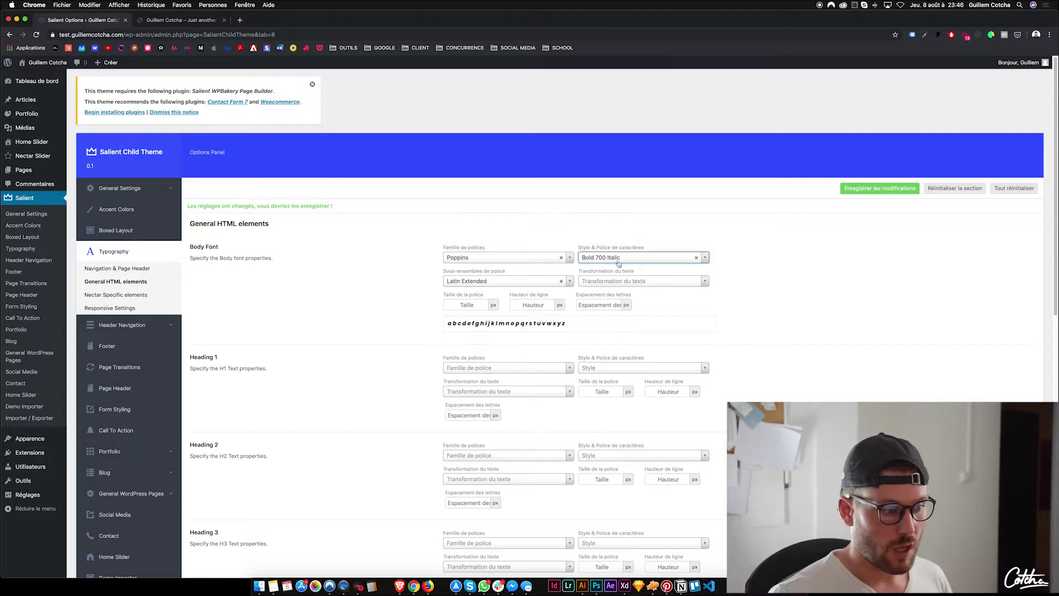
Try the Capitalize text transformation on the Body Font and check it on the alphabet preview
click(601, 281)
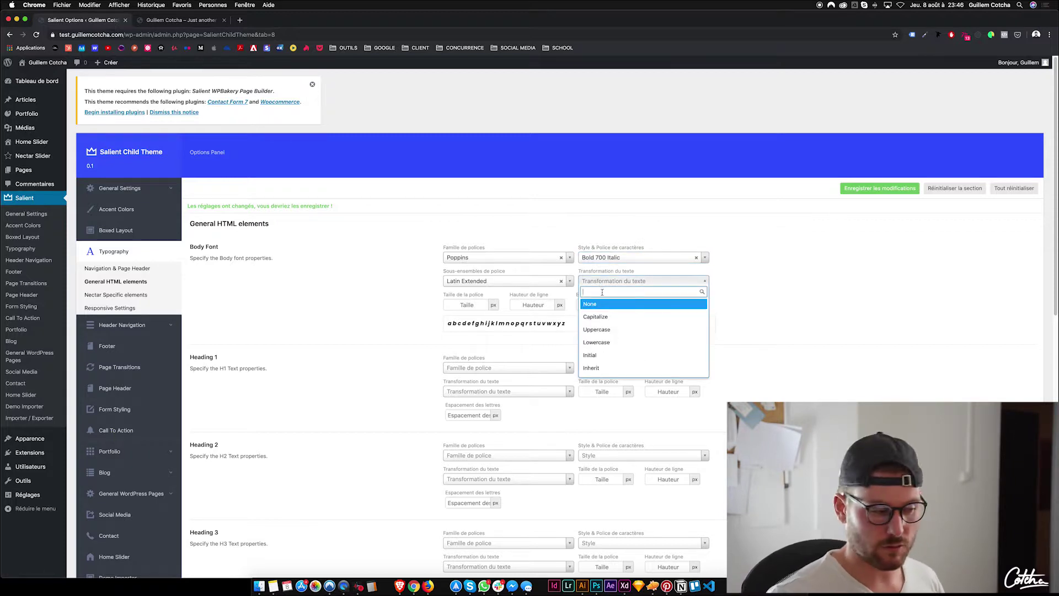
click(609, 282)
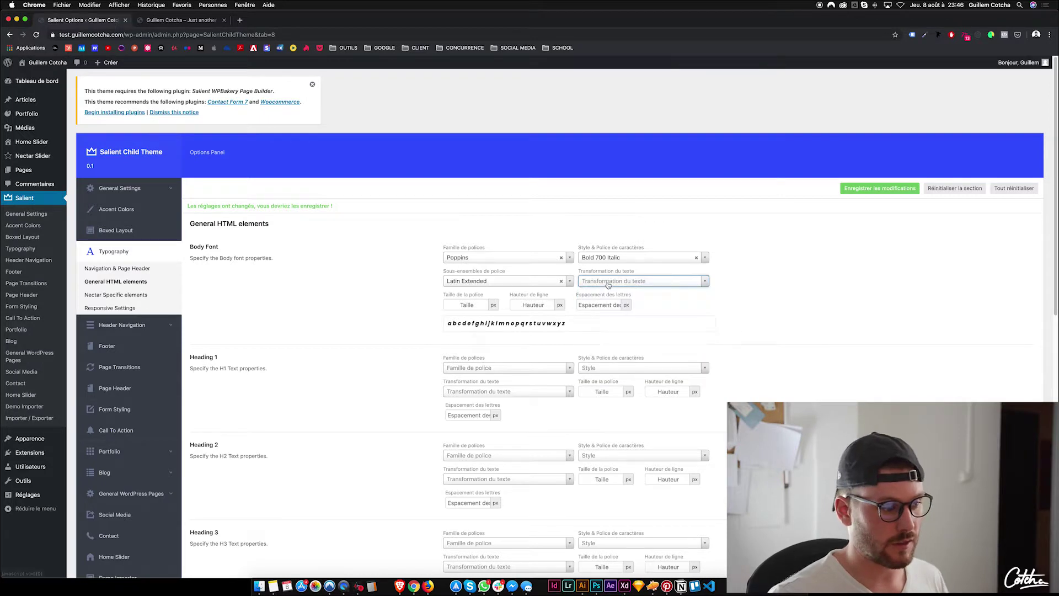
click(609, 283)
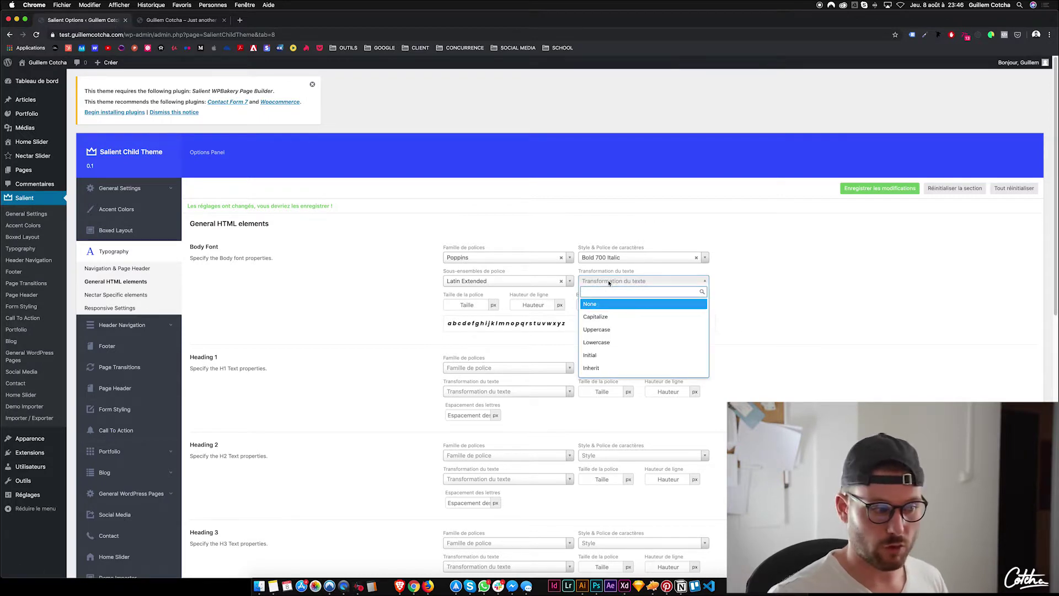
click(557, 328)
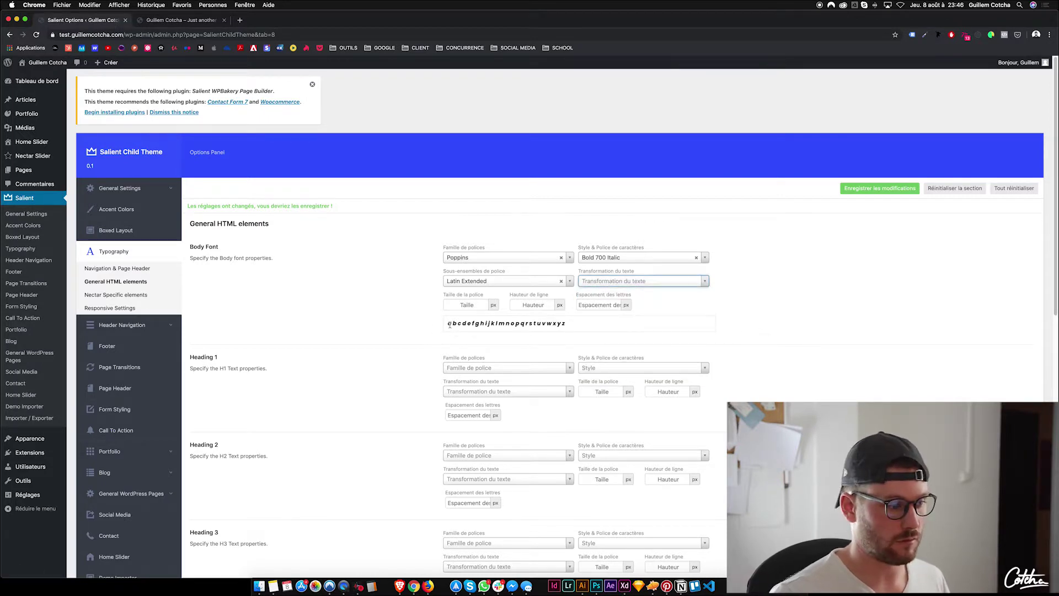
click(616, 286)
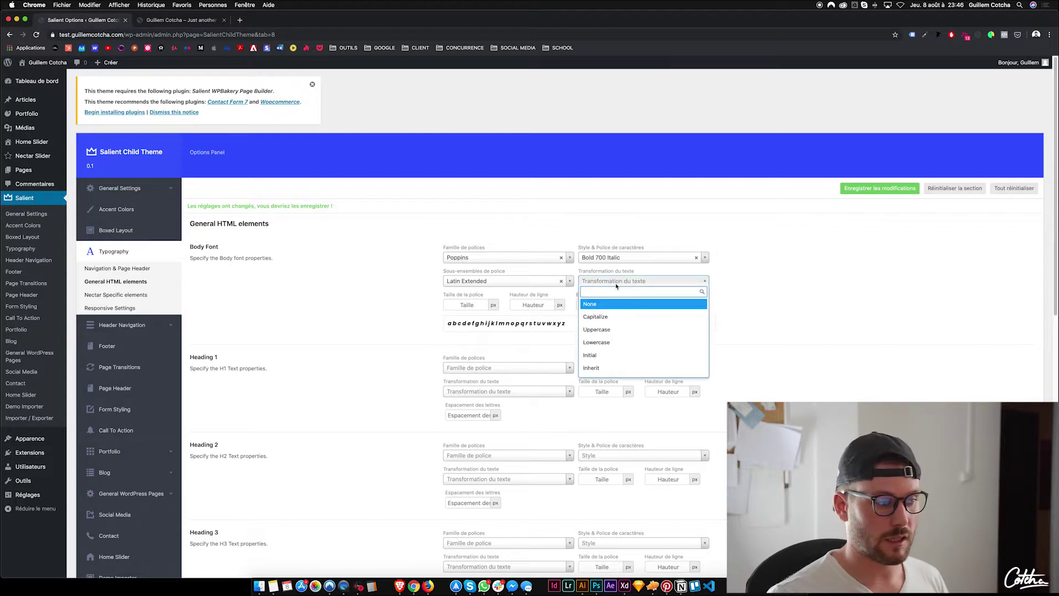
click(595, 316)
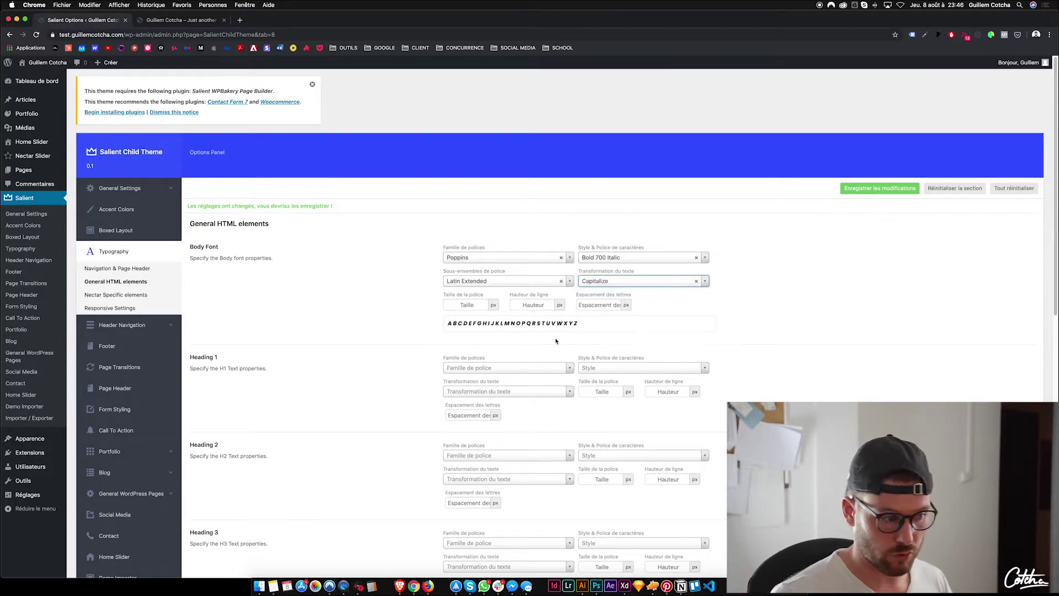
drag(447, 324, 523, 323)
click(523, 323)
Switch the Body Font's text transformation between Uppercase and Capitalize to compare them, ending on Uppercase
click(591, 286)
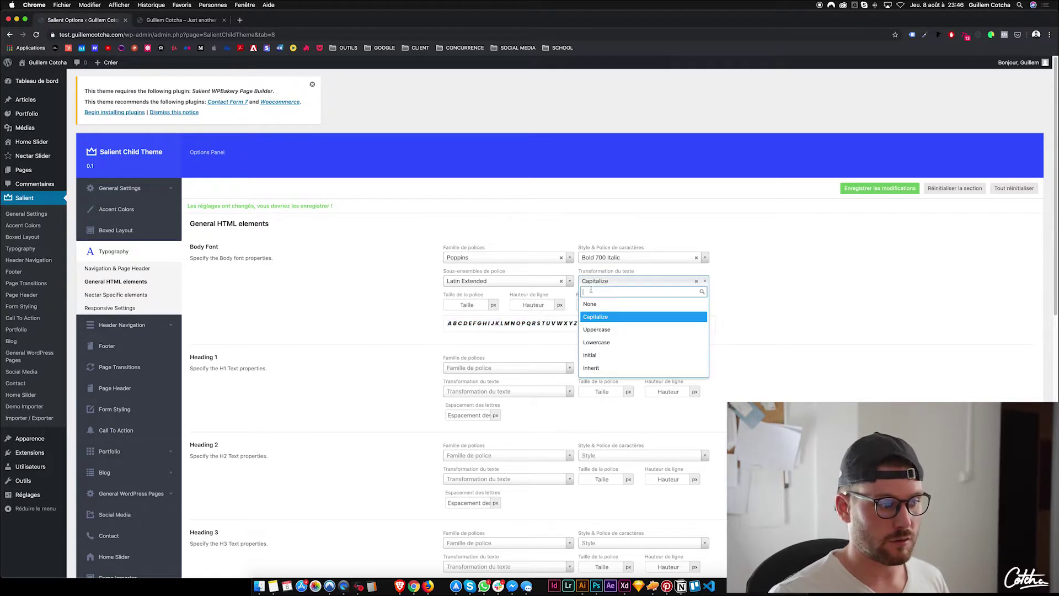
click(592, 330)
click(596, 281)
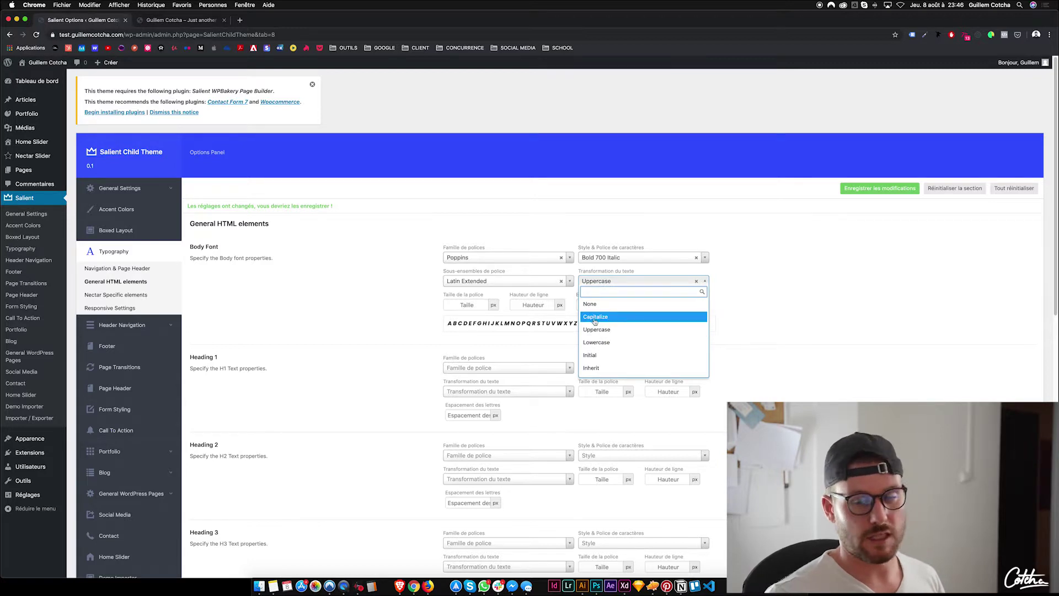
click(593, 319)
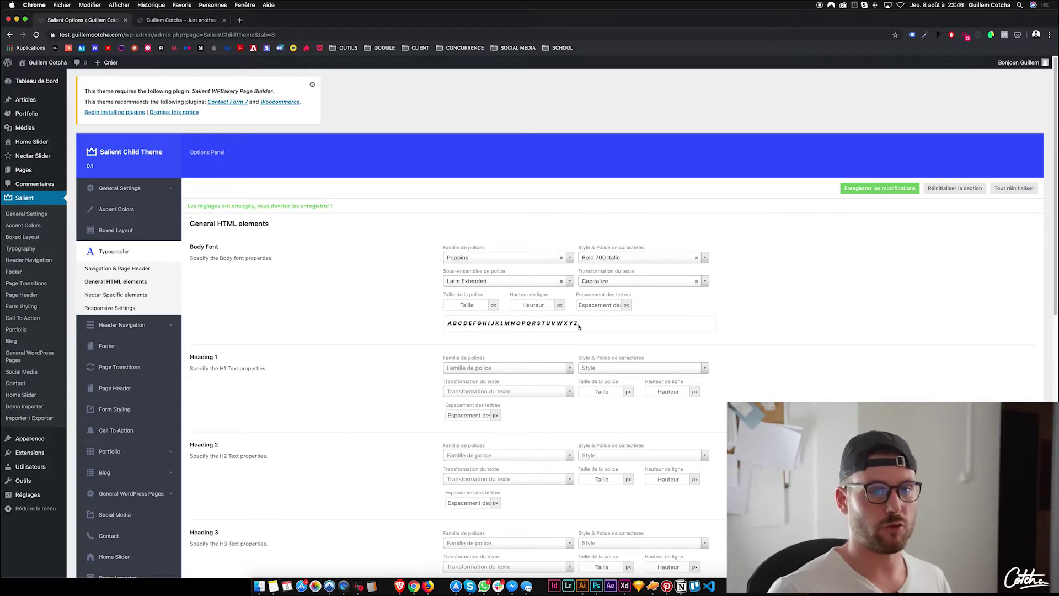
click(606, 281)
click(609, 330)
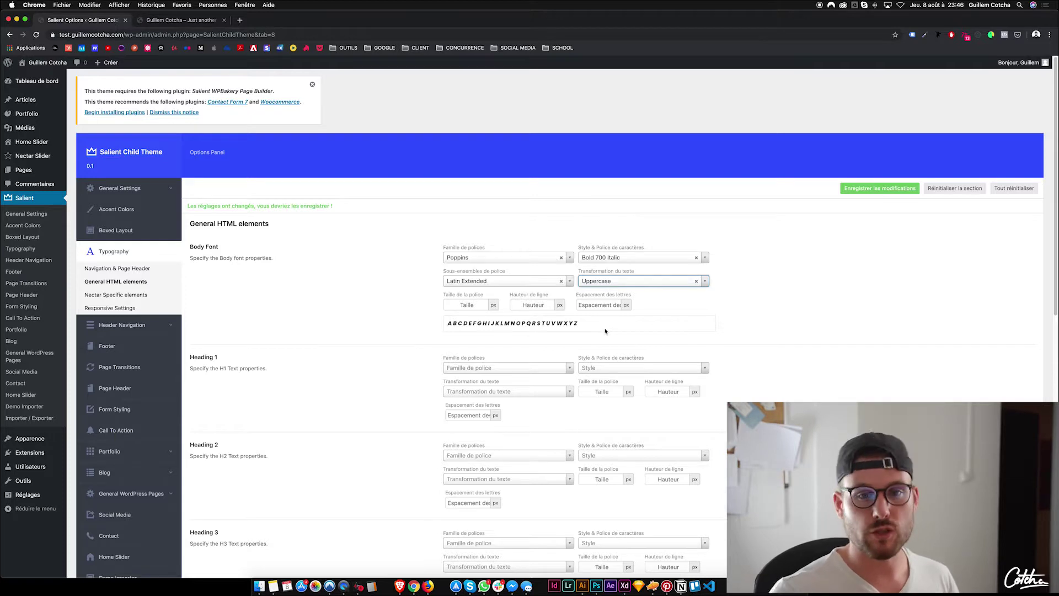
Try the Lowercase, Initial and Inherit text transformations on the Body Font
click(613, 283)
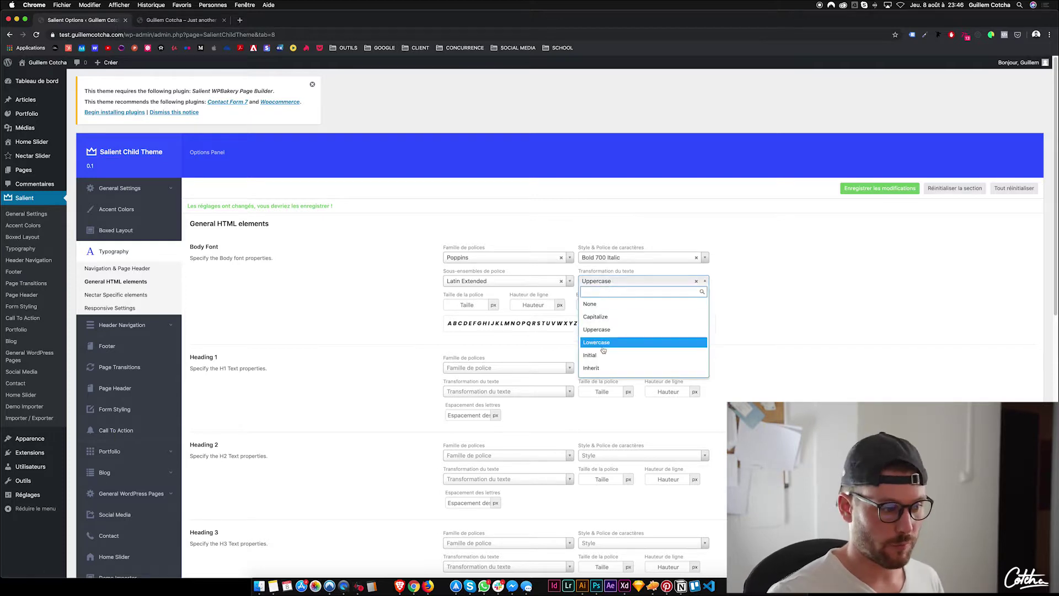
click(601, 343)
click(604, 279)
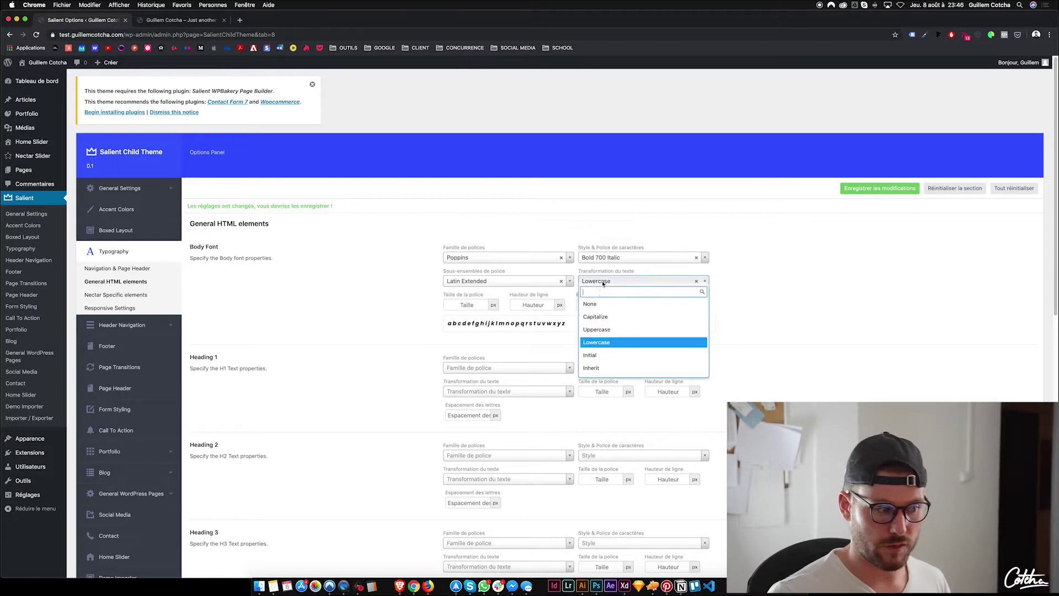
click(602, 355)
click(601, 282)
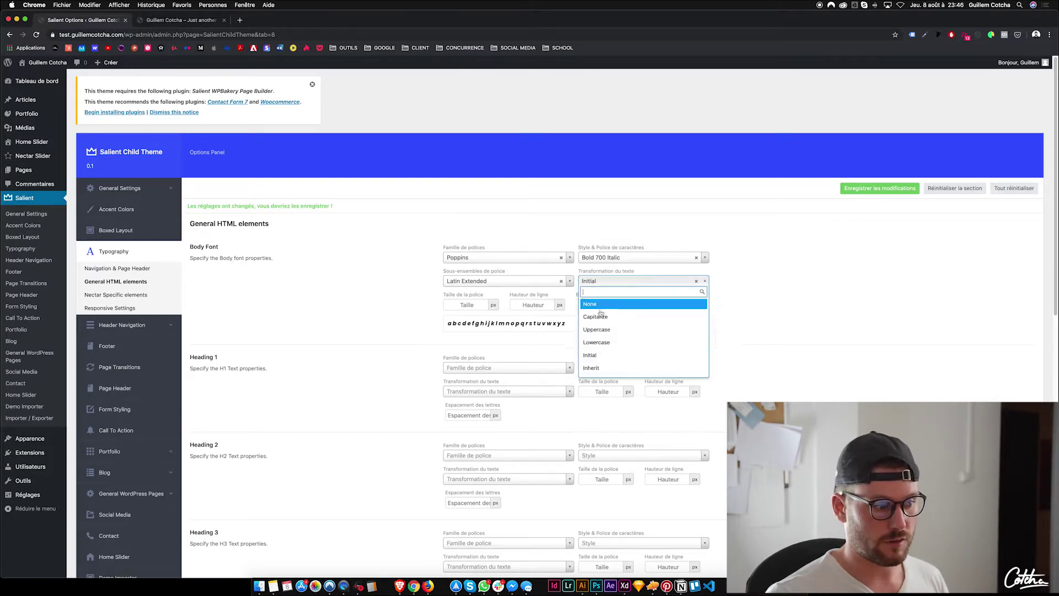
click(593, 368)
click(596, 282)
click(596, 355)
click(601, 281)
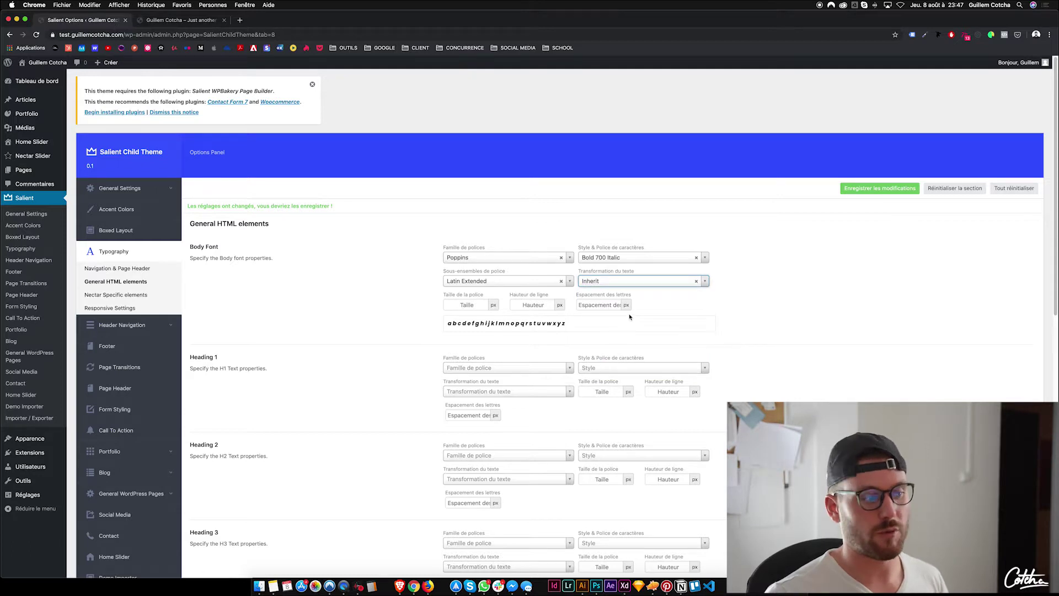
Try None as the Body Font's text transformation, and finally set it to Capitalize
click(599, 282)
click(602, 304)
click(588, 282)
click(603, 315)
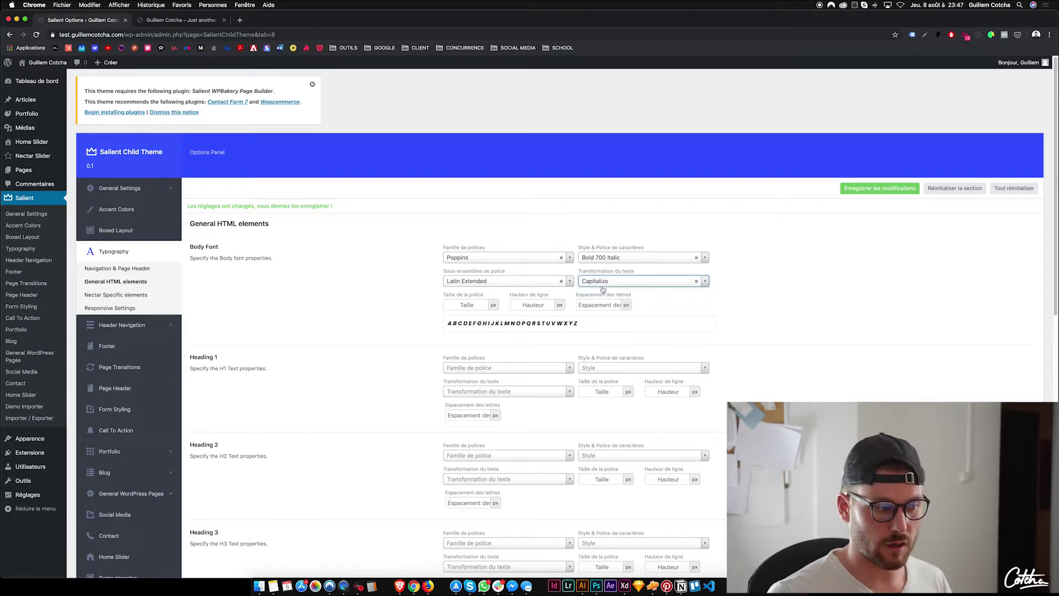
Set the Body Font size to 67 px and its line height to 70 px, after trying a line height of 20 px
key(Tab)
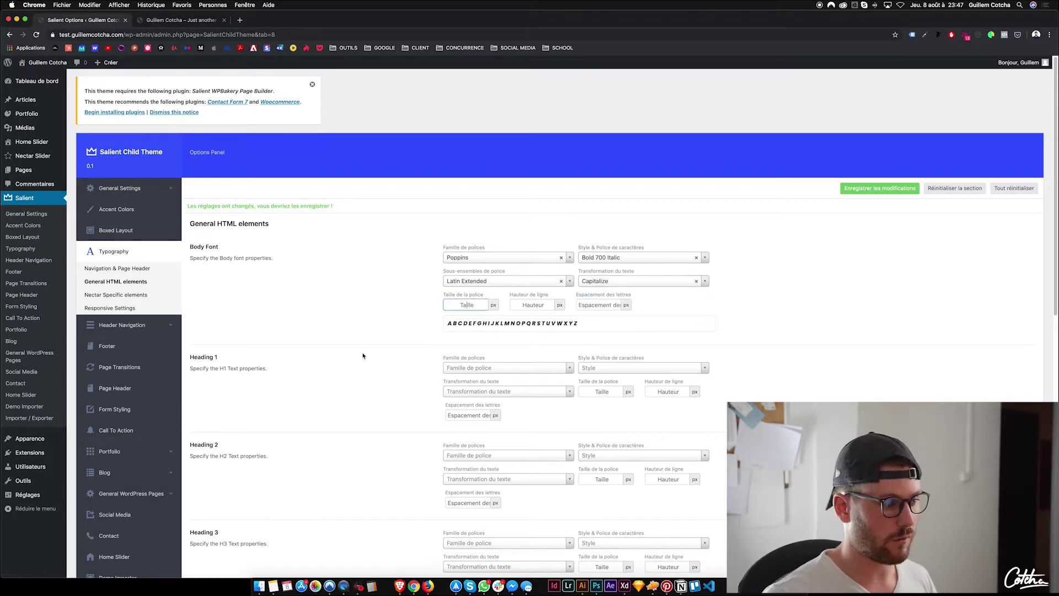
text(67)
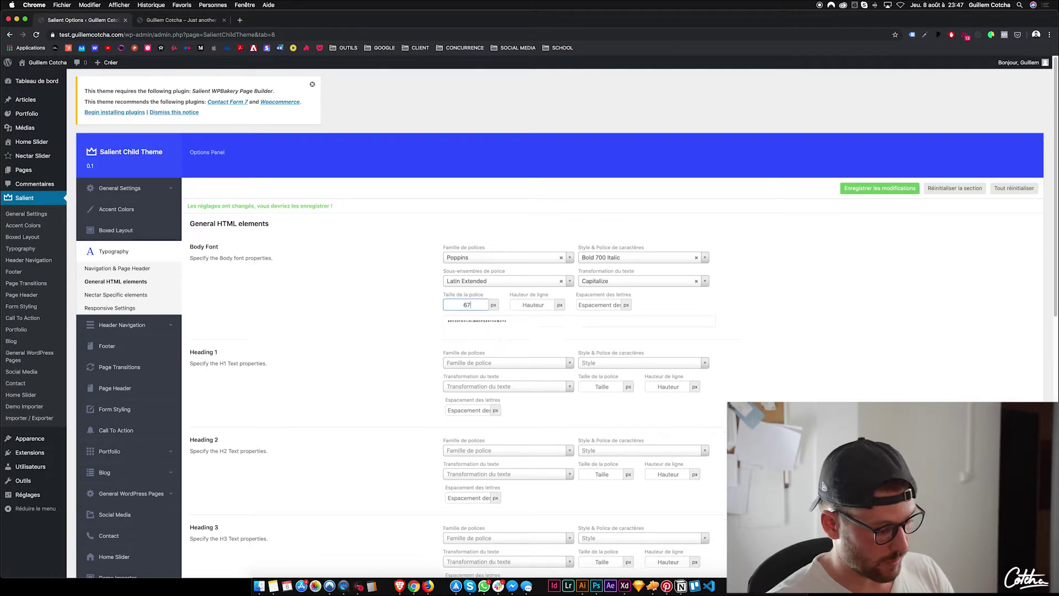
click(533, 305)
text(20)
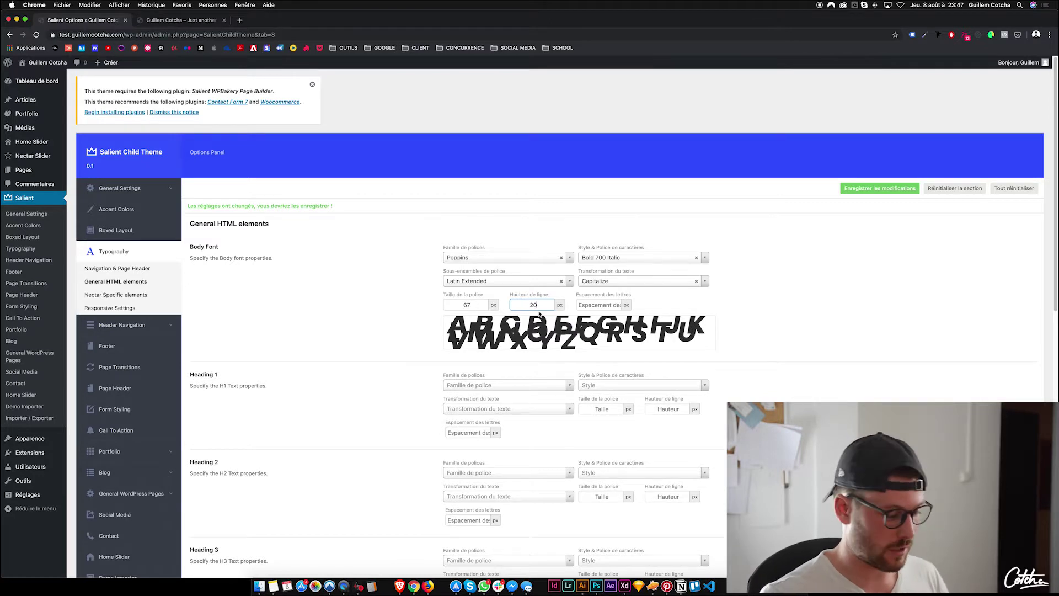
key(super+a)
text(70)
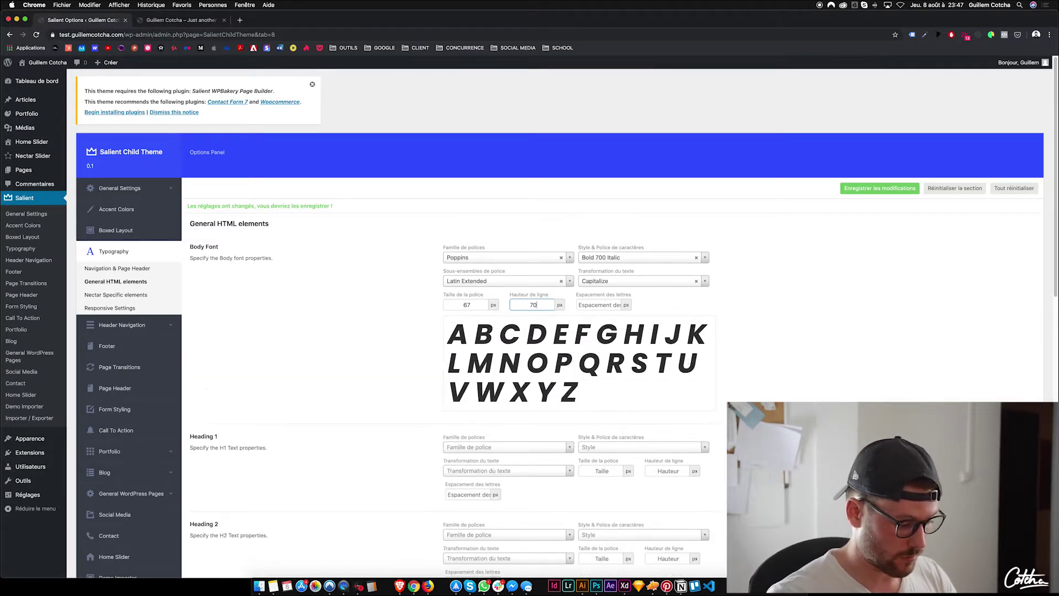
Set the Body Font's letter spacing to 2 px and save the theme settings
click(596, 305)
text(2)
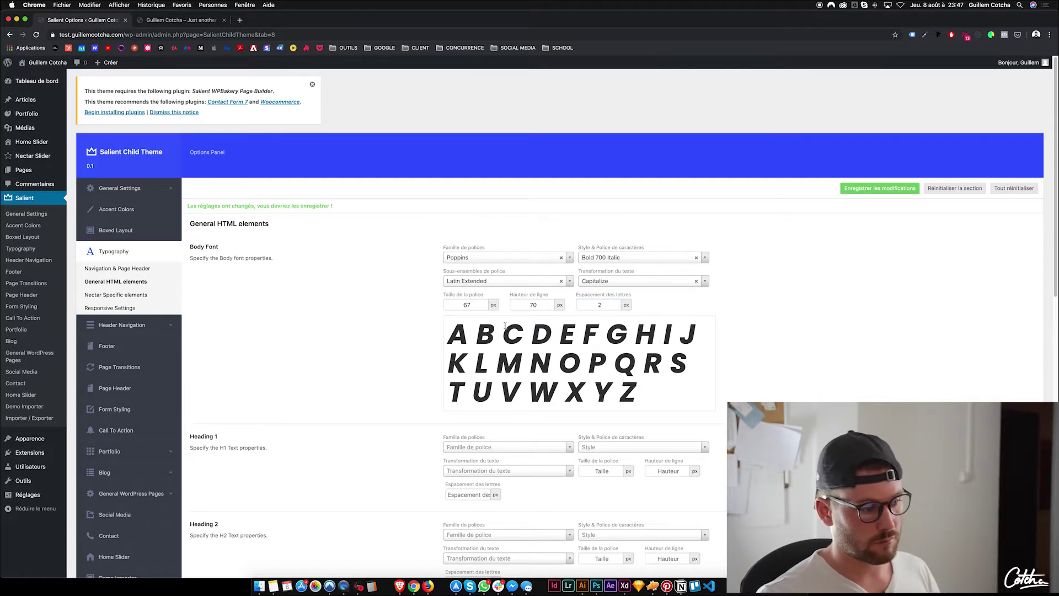
key(super+s)
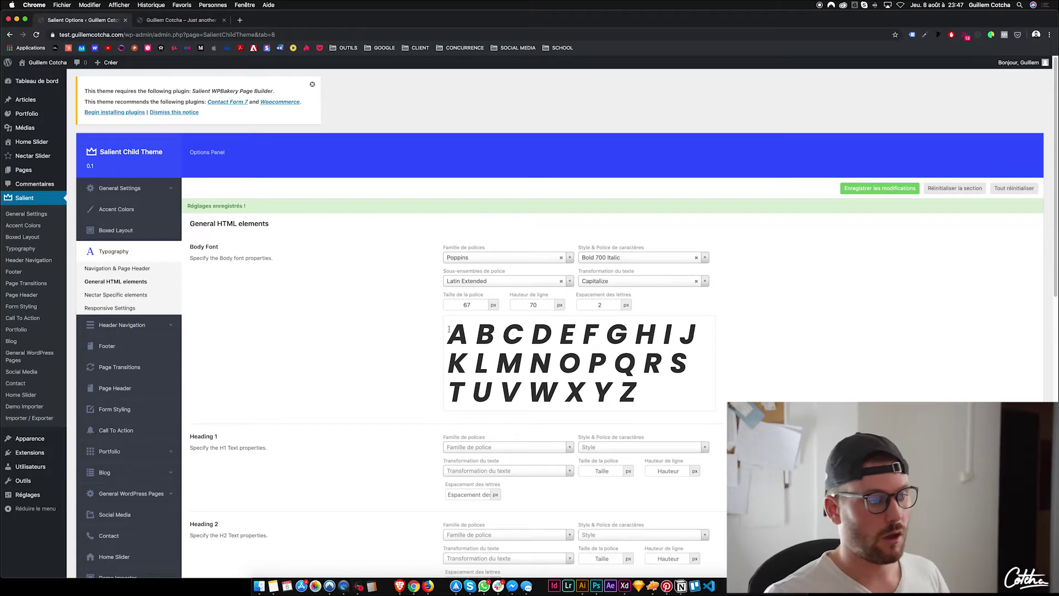
Reload the live site and examine how the saved Body Font settings affect the example page's first paragraph
drag(448, 330, 725, 374)
click(711, 380)
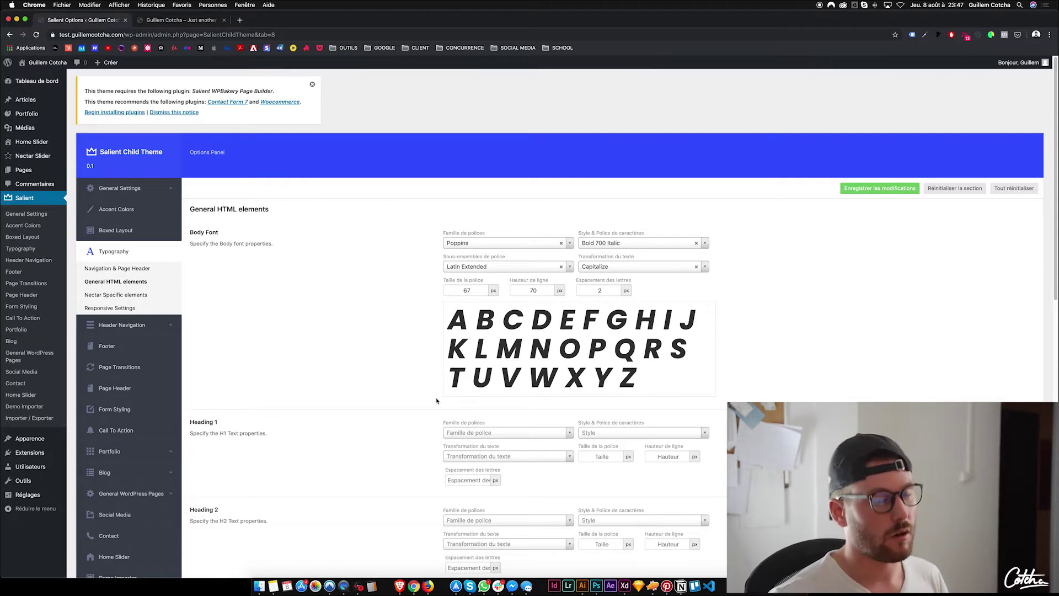
click(195, 25)
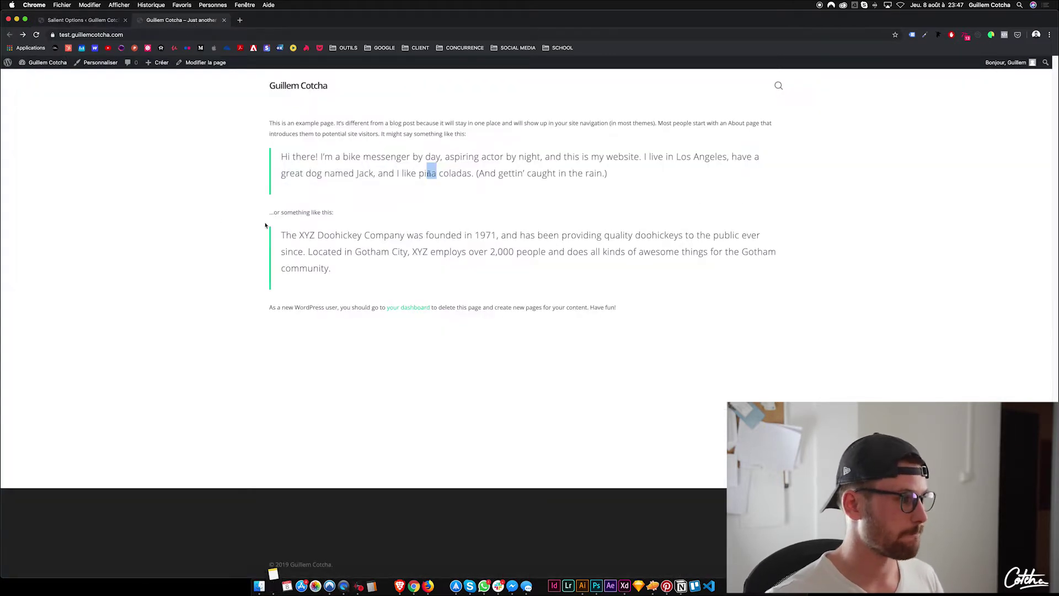
click(35, 34)
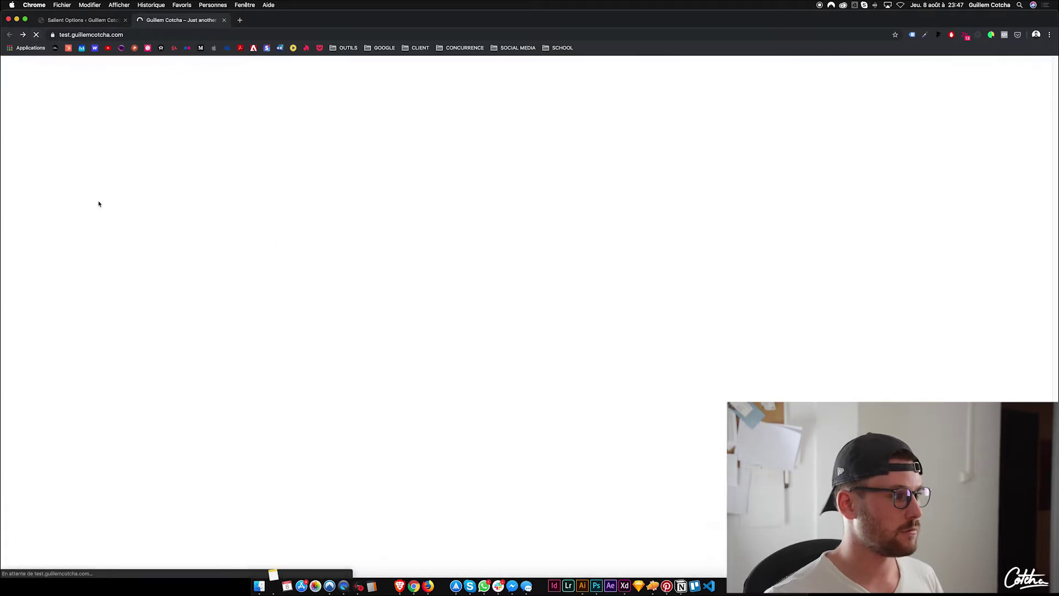
drag(270, 125, 677, 356)
click(677, 365)
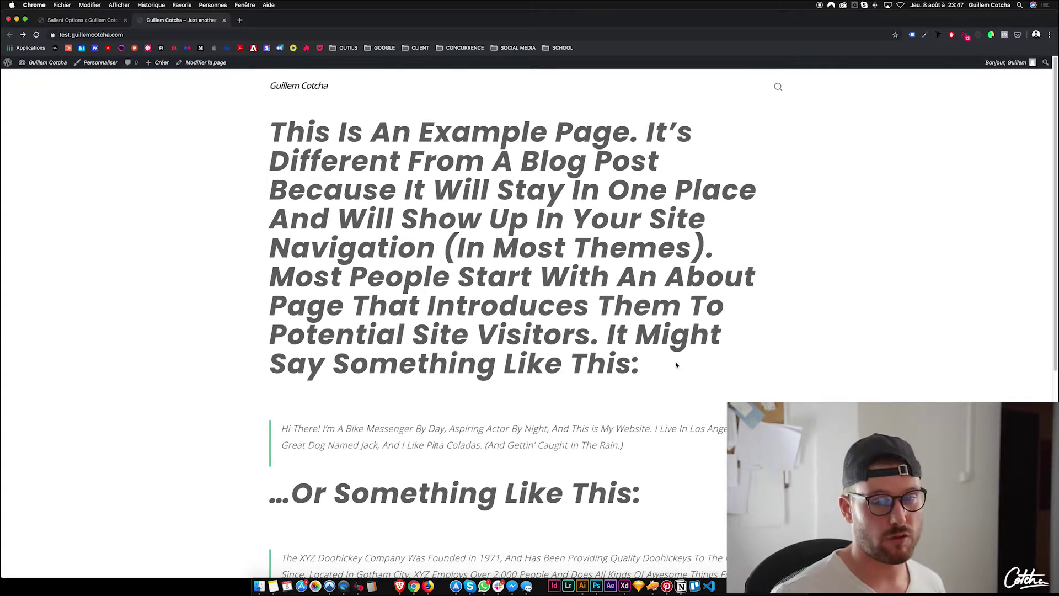
Return to the Salient theme options and change the Body Font to Roboto with the Book 300 style
click(86, 20)
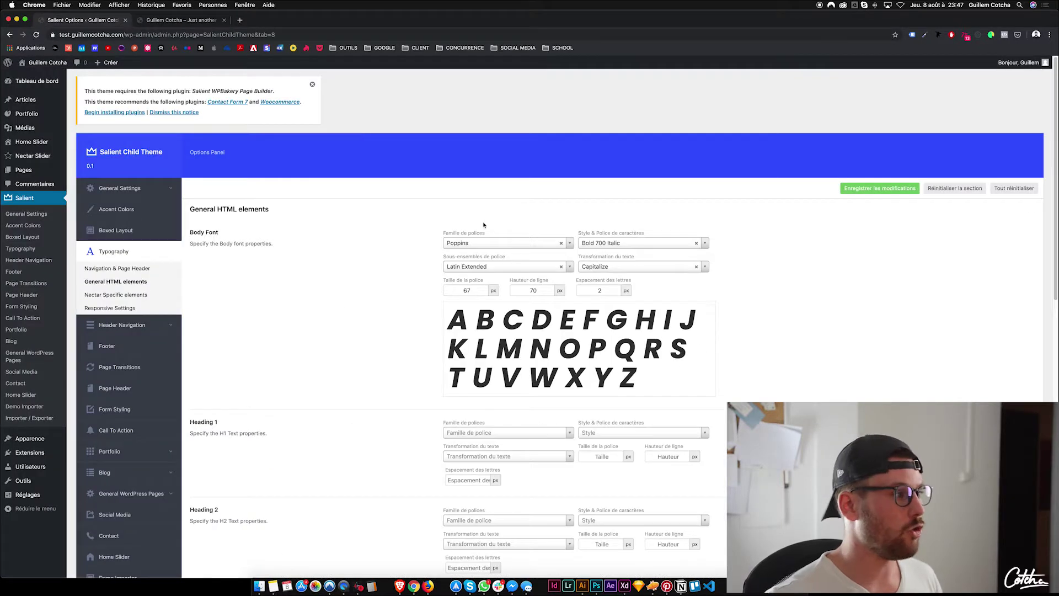
click(494, 245)
text(roboto)
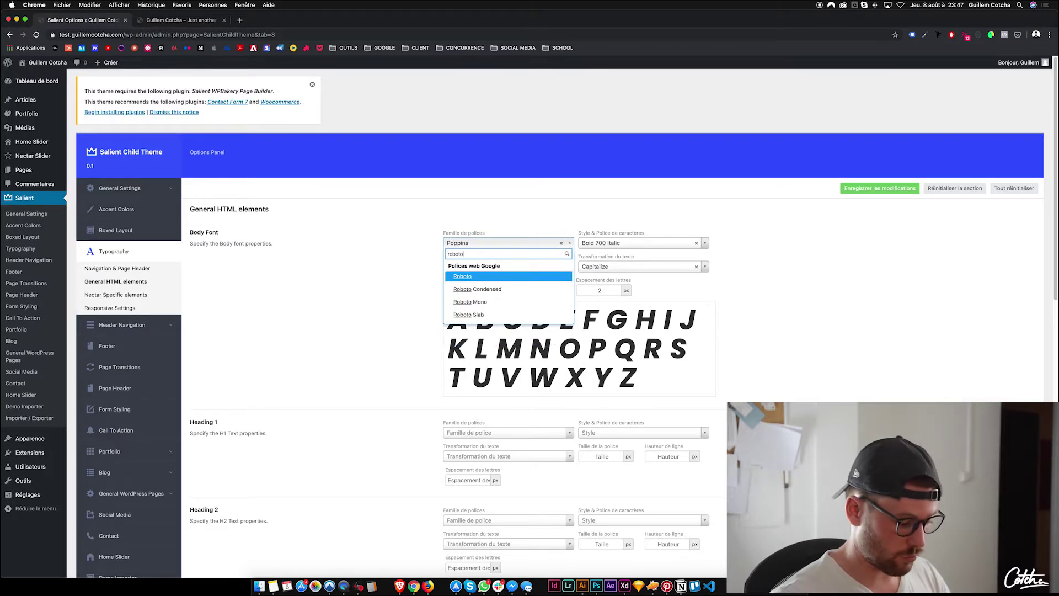
click(475, 276)
click(592, 259)
scroll(607, 298, up, 5)
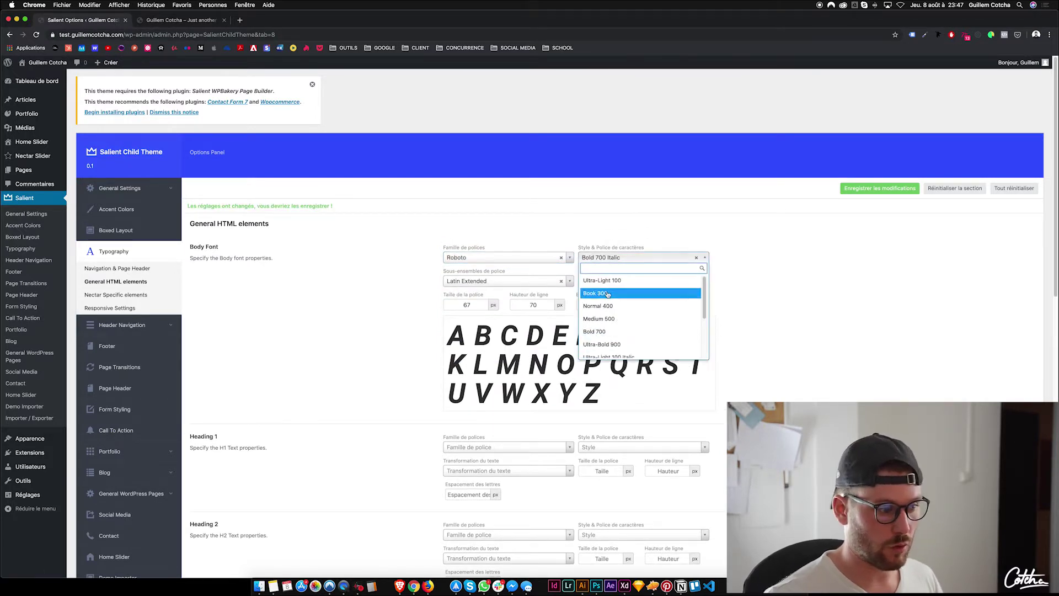
click(598, 293)
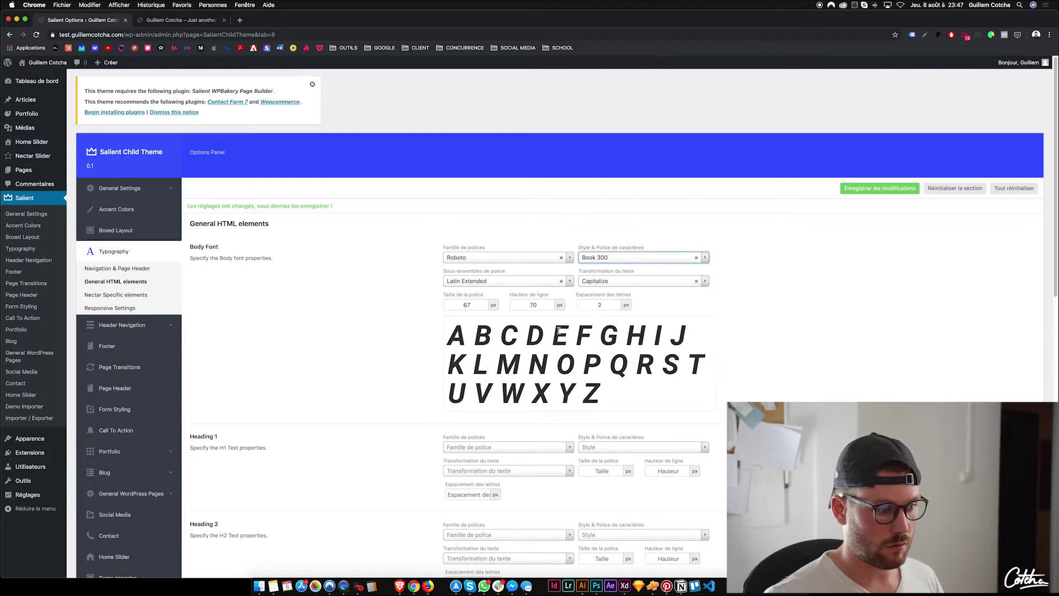
Set the Body Font's text transformation to None and its font size to 14 px
click(634, 281)
click(607, 301)
click(442, 305)
key(Delete)
key(Delete)
text(14)
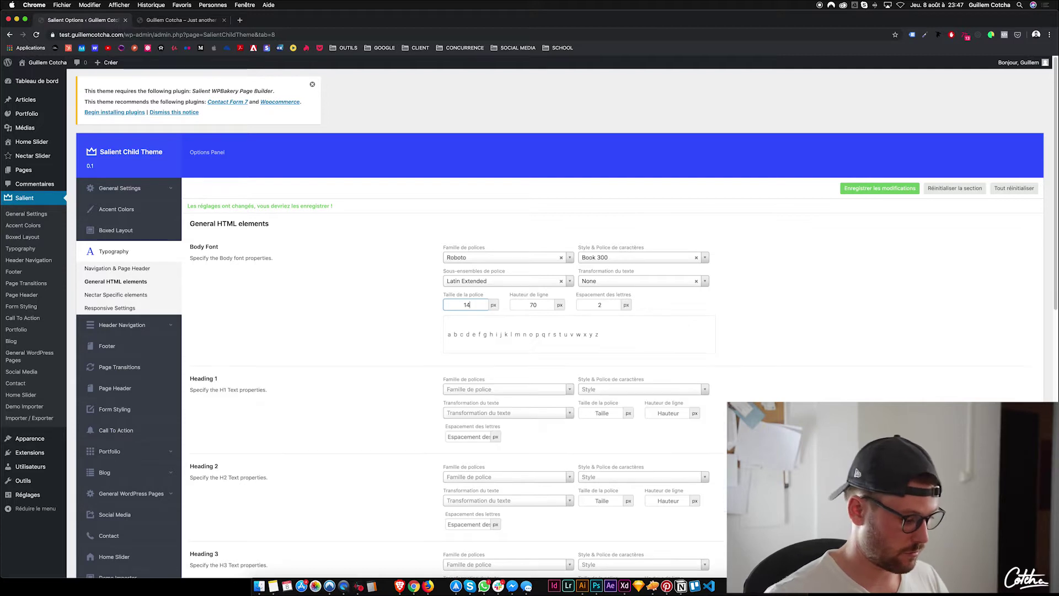
Set the Body Font's line height to 10 px and its letter spacing to 0 px, after trying a spacing of 1 px
key(Tab)
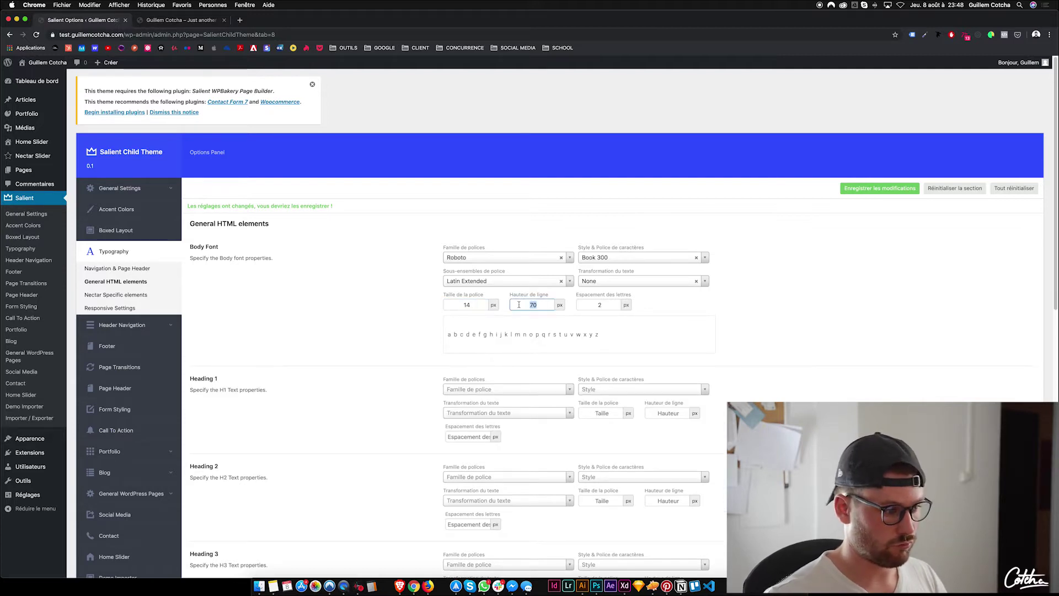
text(10)
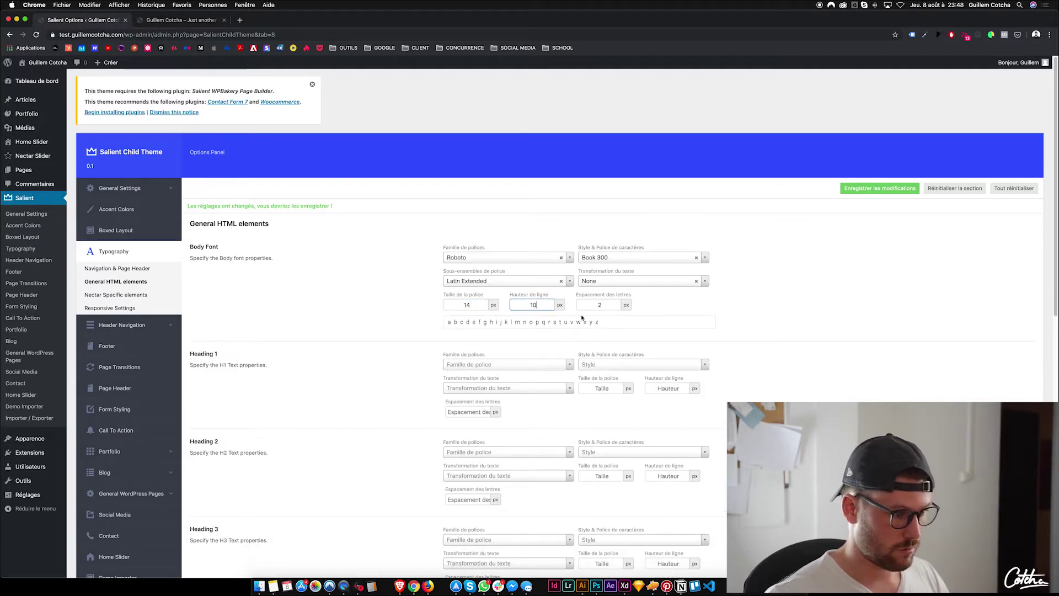
key(Tab)
text(1)
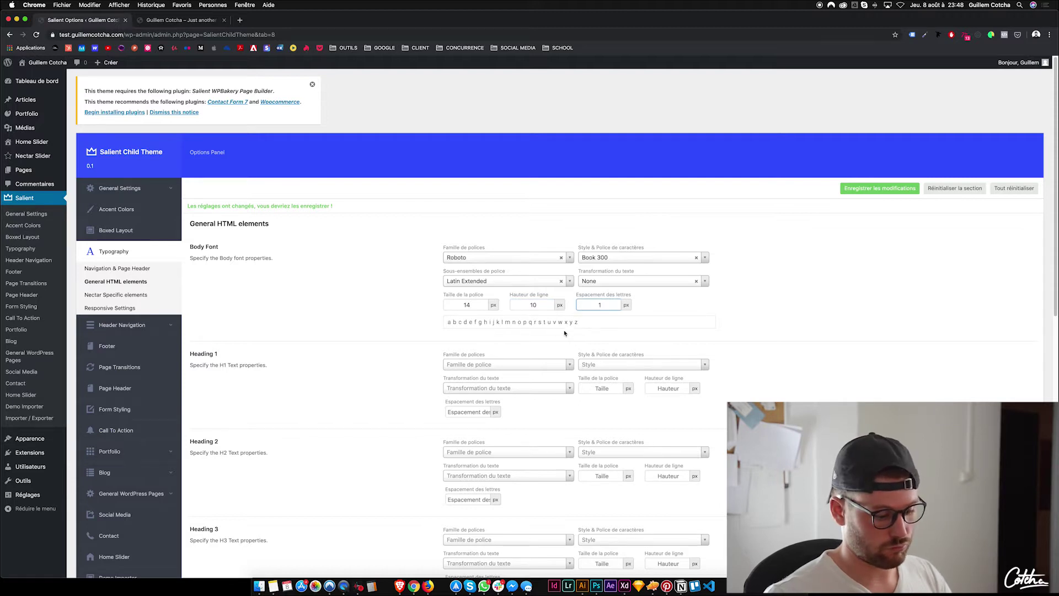
double_click(587, 303)
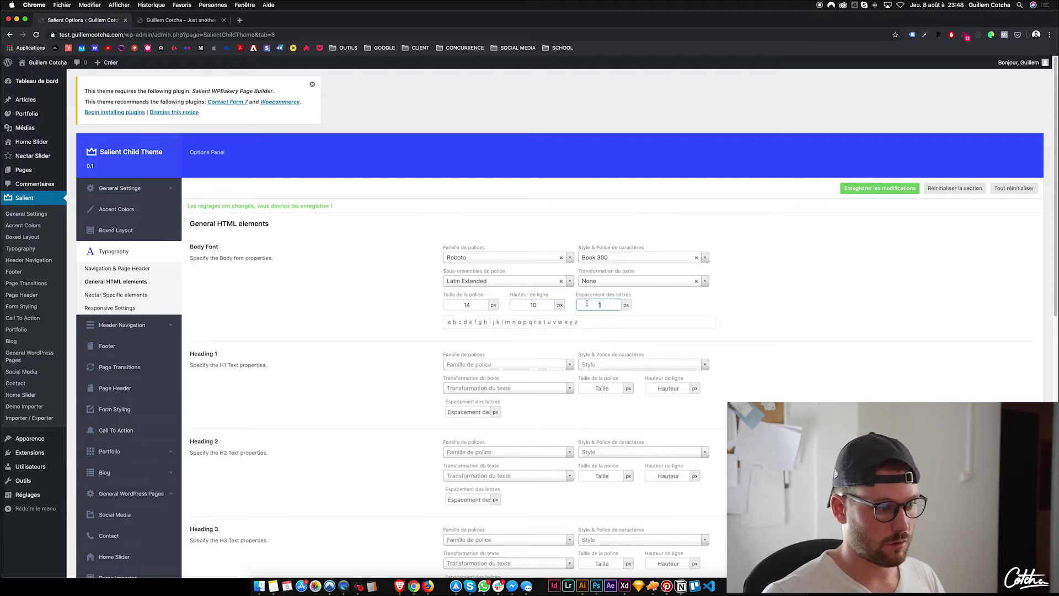
key(BackSpace)
text(0)
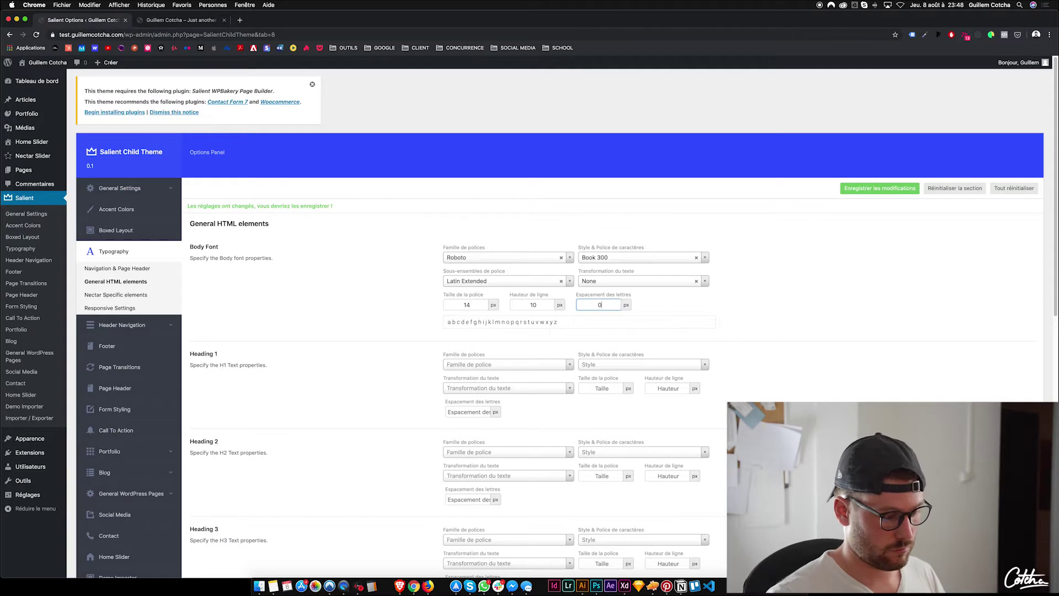
click(570, 325)
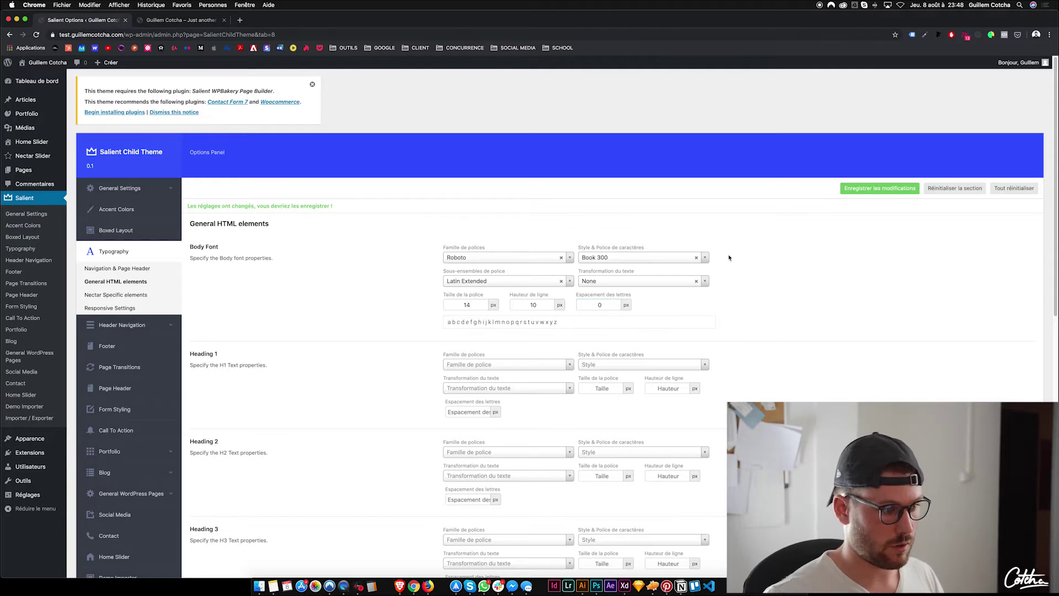
Save the theme settings and check the body text on the reloaded site before returning to the theme options
click(879, 188)
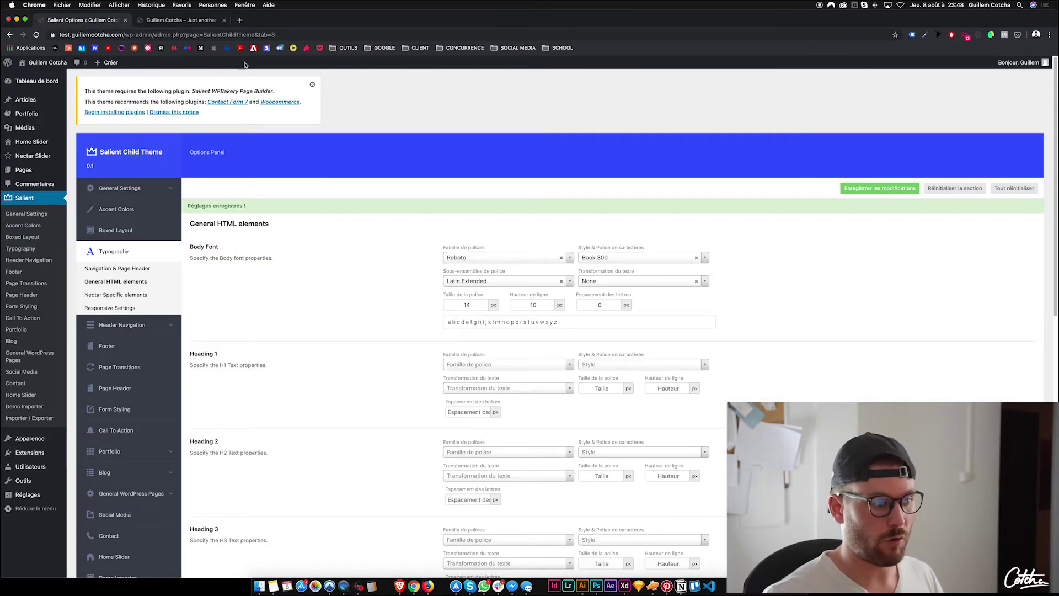
click(184, 20)
click(36, 35)
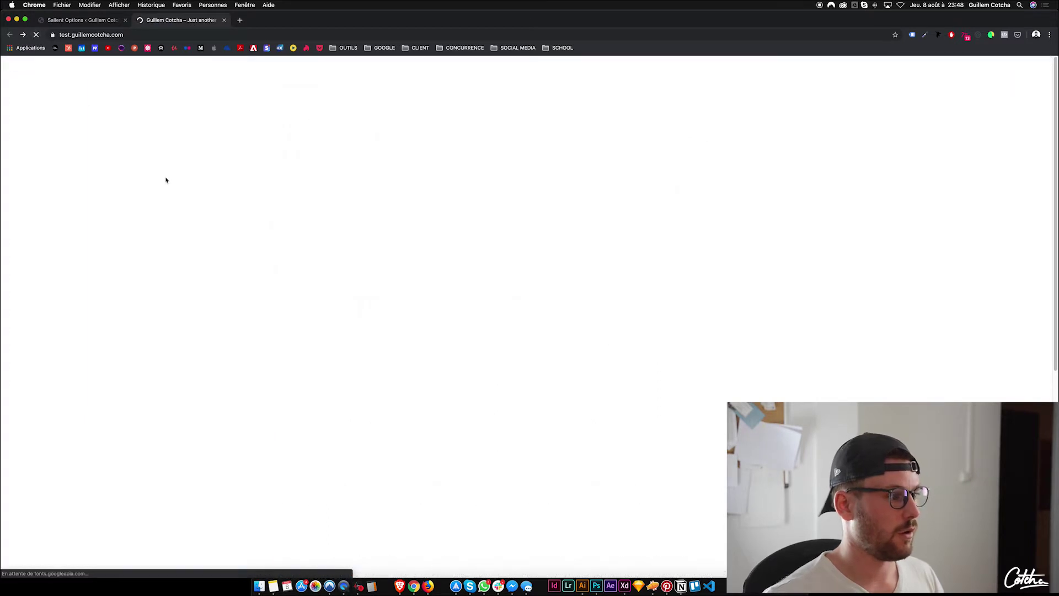
drag(269, 120, 411, 125)
click(420, 130)
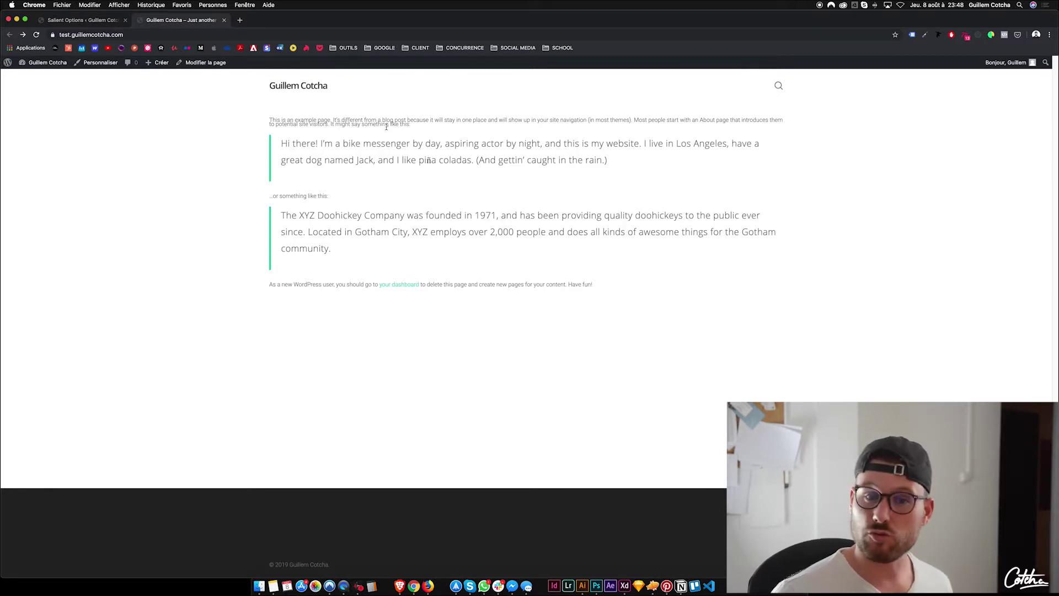
click(58, 22)
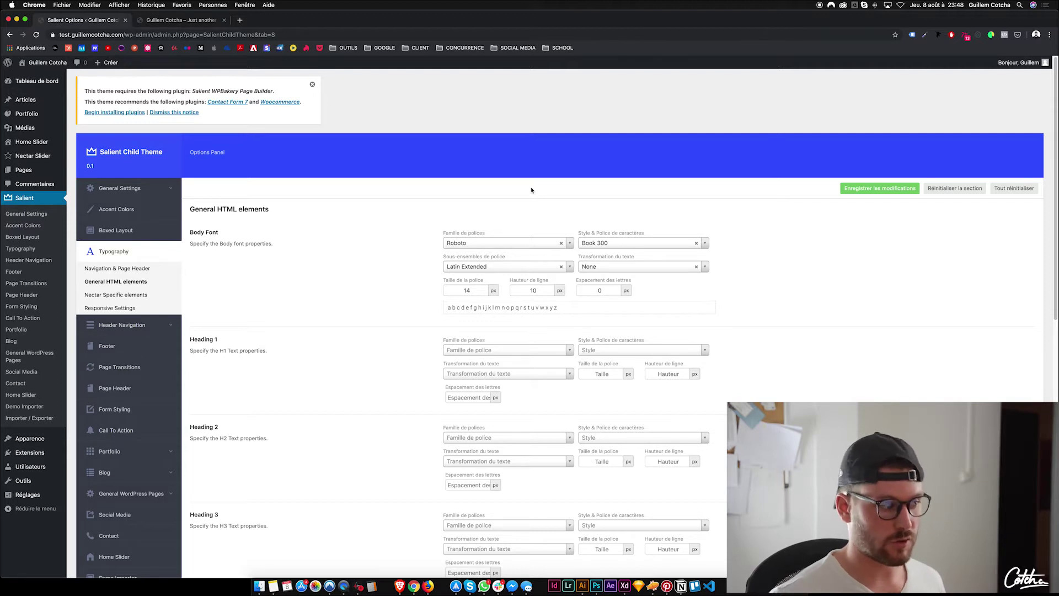